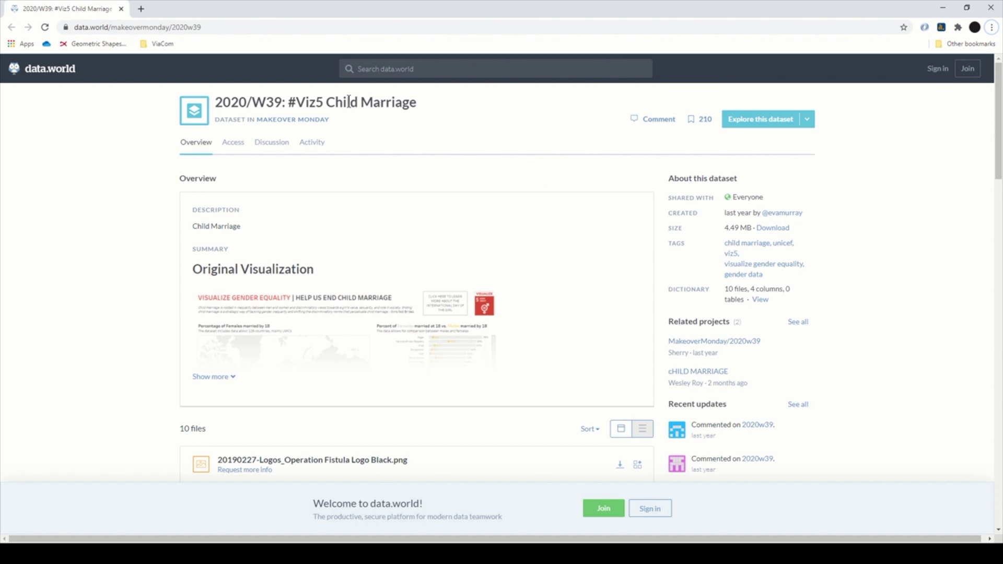
Step: Switch from the data.world Child Marriage page to the finished Tableau Child Marriage workbook
key("alt+Tab")
key("alt+Tab")
key("alt+Tab")
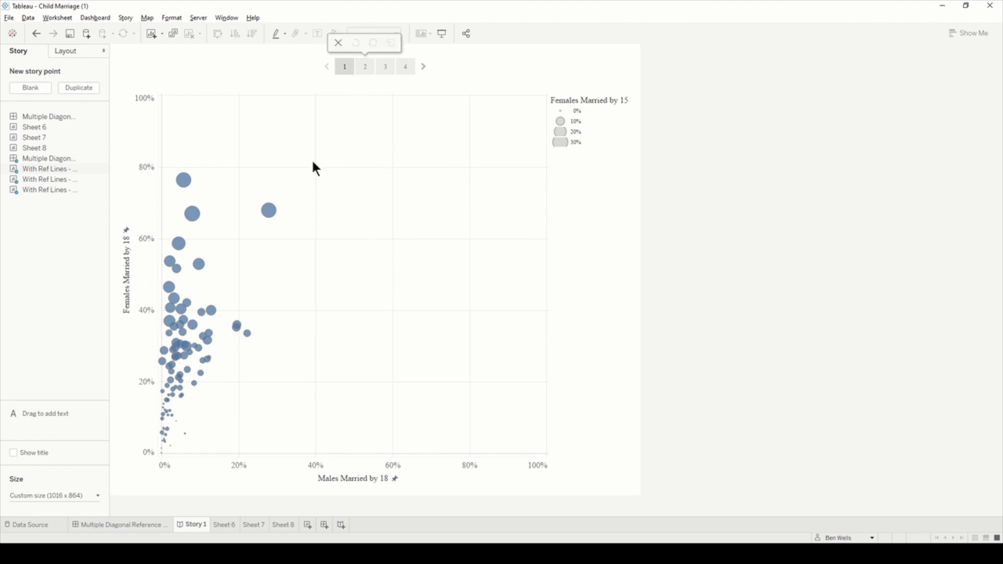
Step: View story points 2, 3 and 4, then return to point 3 with dashed diagonal reference lines
left_click(368, 68)
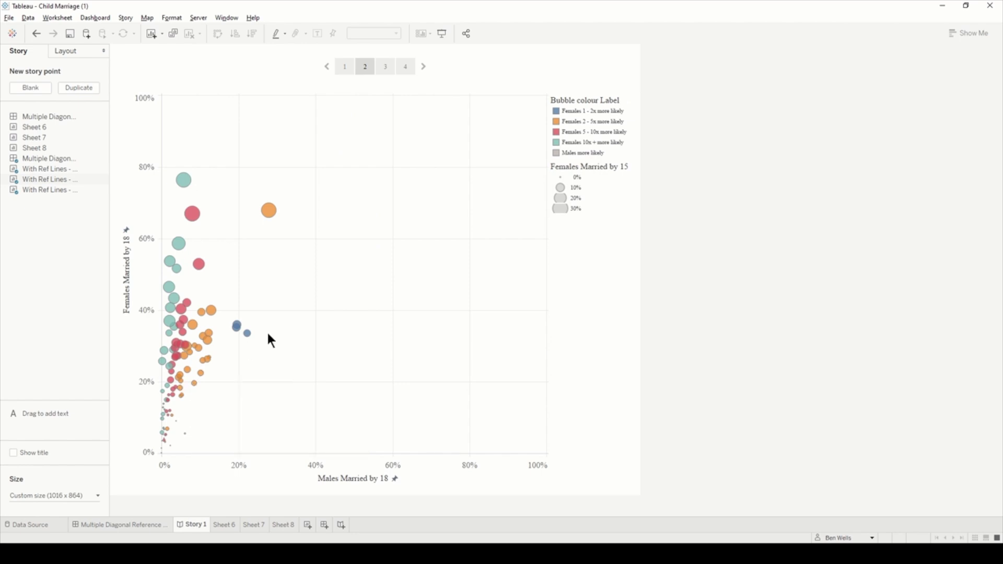
mouse_move(392, 69)
left_click(392, 68)
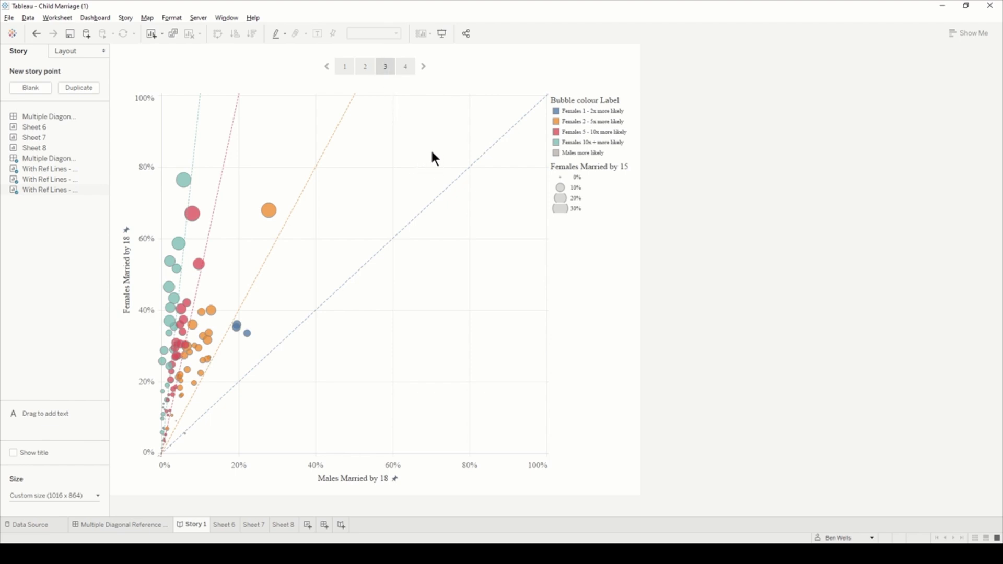
left_click(402, 73)
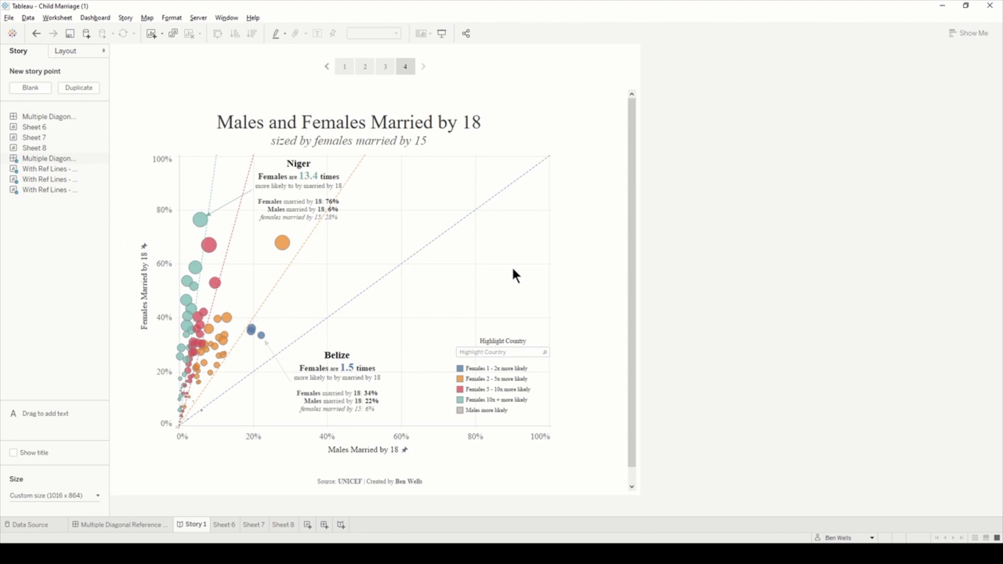
left_click(386, 73)
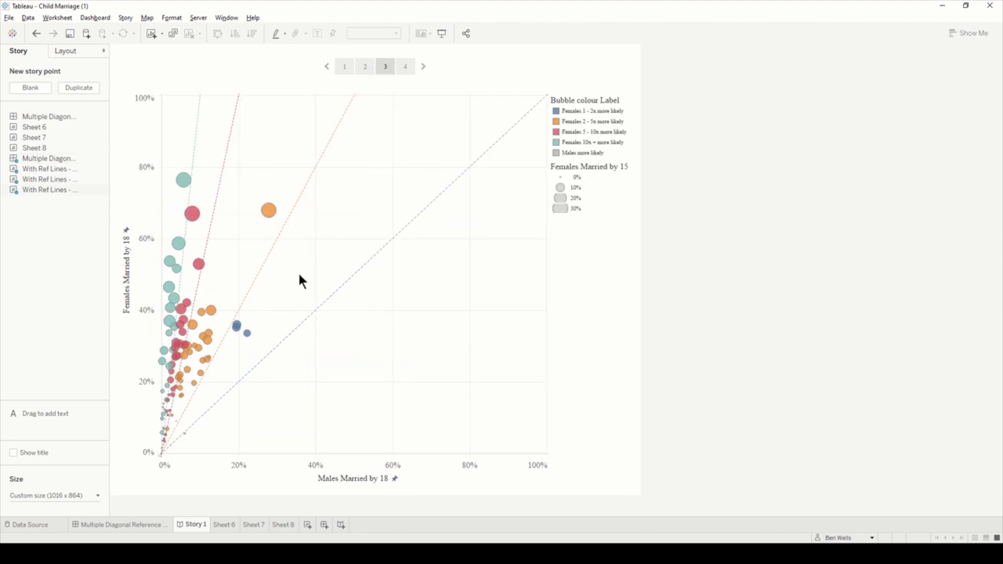
key("alt+Tab")
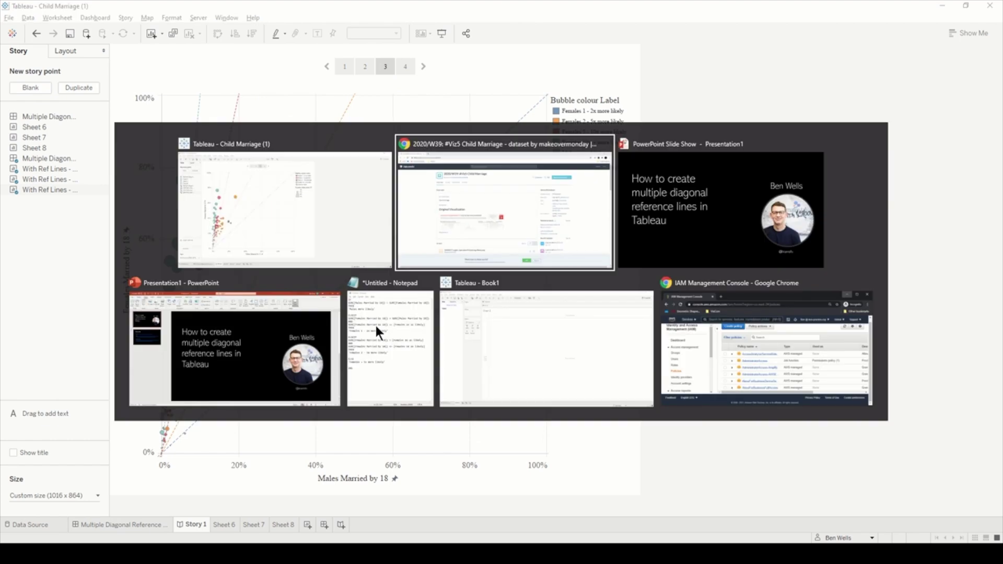
Step: Connect Book1 to the Viz5_Child_Marriage CSV file and go to Sheet 2
key("alt+Tab")
key("alt+Tab")
key("alt+Tab")
key("alt+Tab")
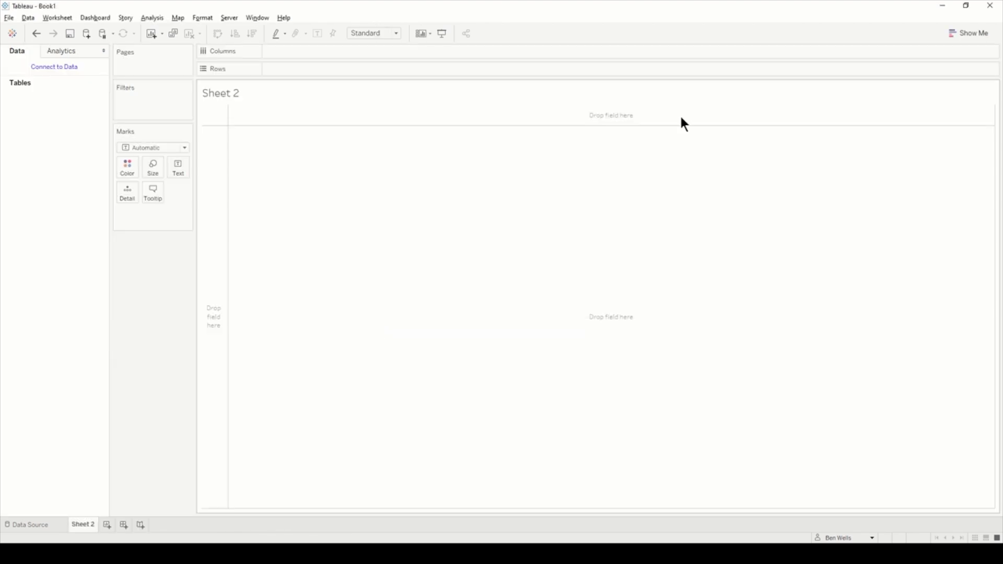
left_click(70, 69)
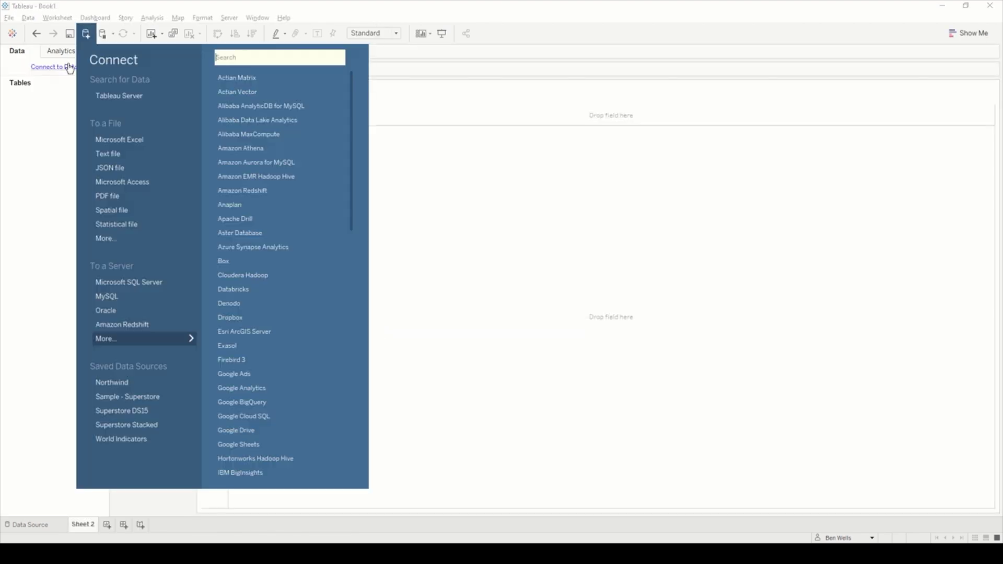
left_click(131, 238)
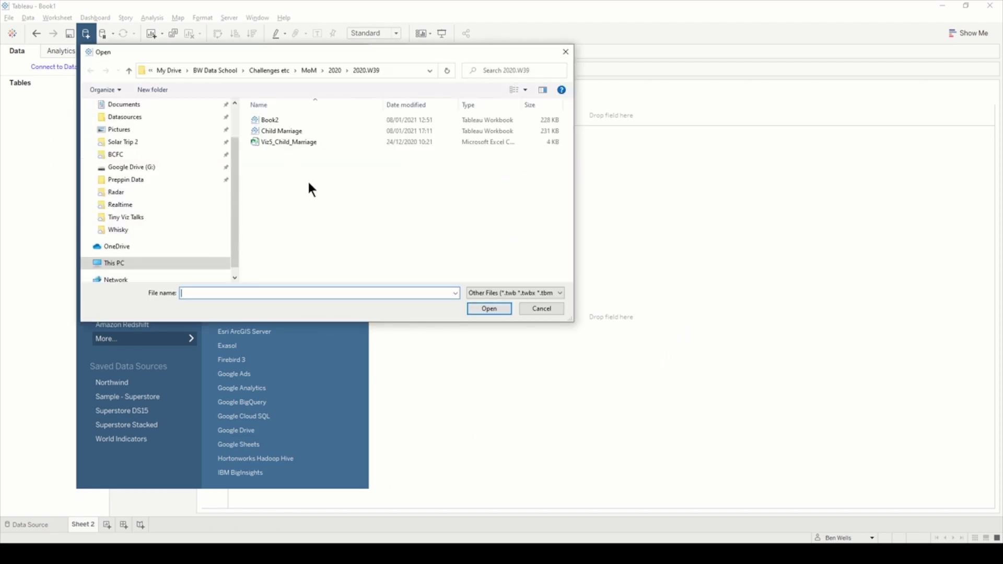
left_click(297, 143)
left_click(485, 305)
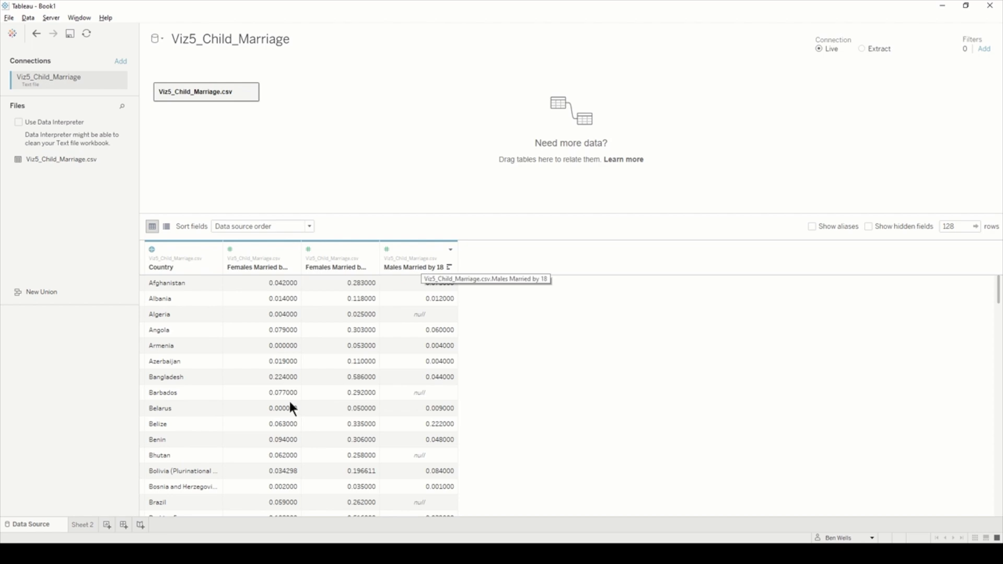
left_click(83, 524)
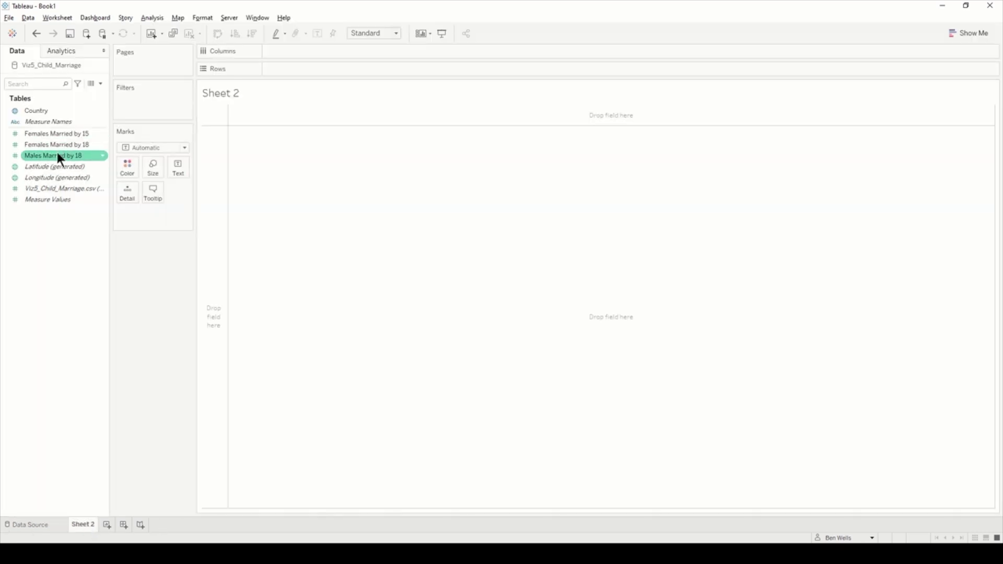
Step: Put Females Married by 18 on Columns, Country on Detail, and use circle marks
left_click_drag(64, 147, 301, 51)
left_click_drag(55, 145, 327, 73)
left_click_drag(46, 111, 129, 189)
left_click(165, 150)
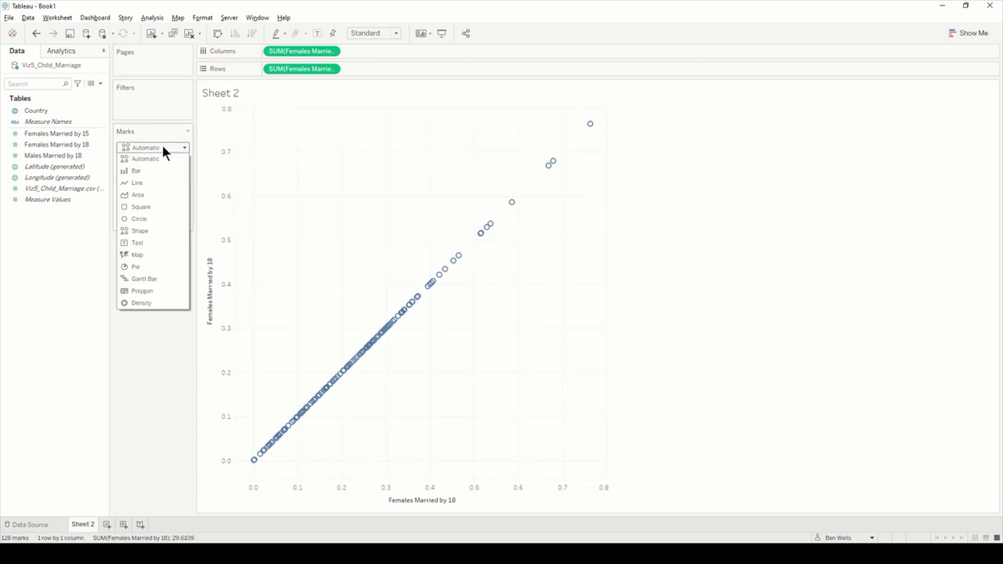
left_click(153, 220)
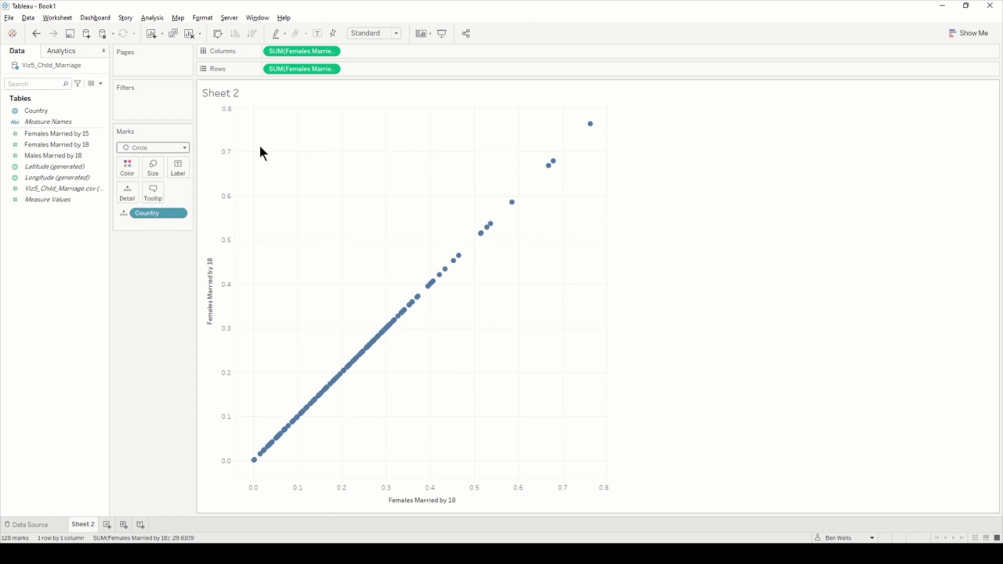
Step: Replace the Rows measure with Males Married by 18
left_click_drag(300, 69, 301, 5)
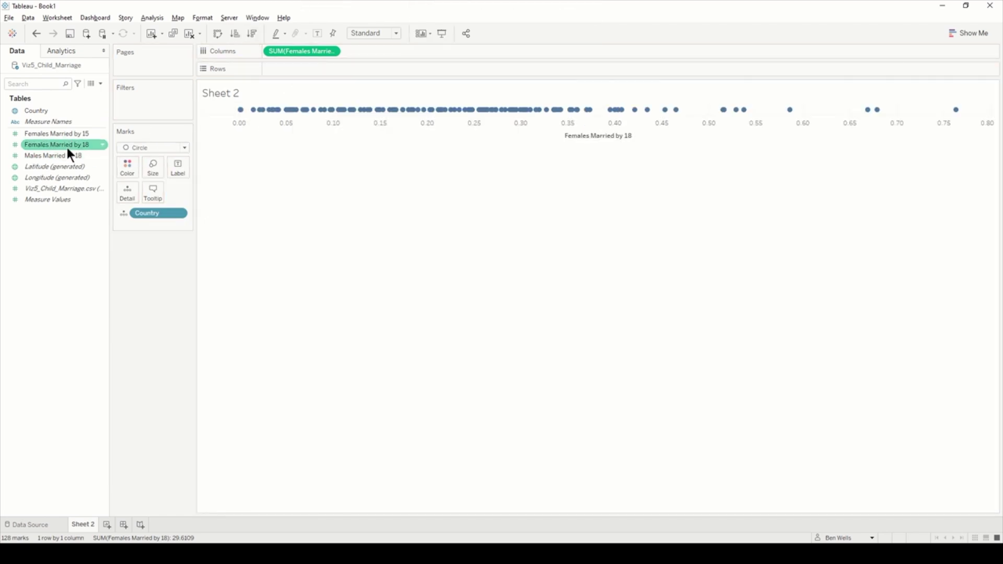
left_click(62, 164)
left_click_drag(58, 156, 317, 69)
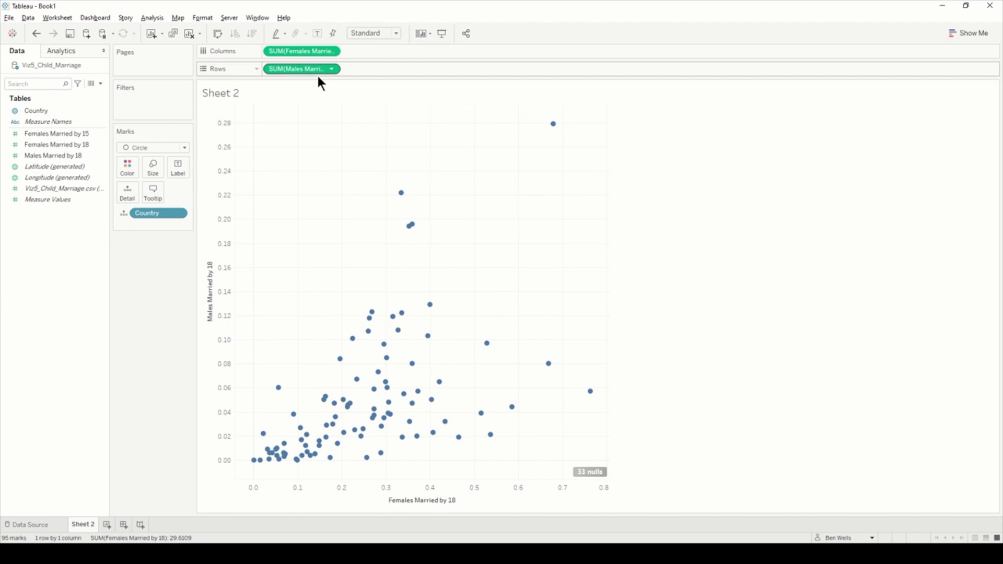
right_click(221, 348)
Step: Fix the Males Married by 18 axis range from -0.025 to 1
left_click(243, 356)
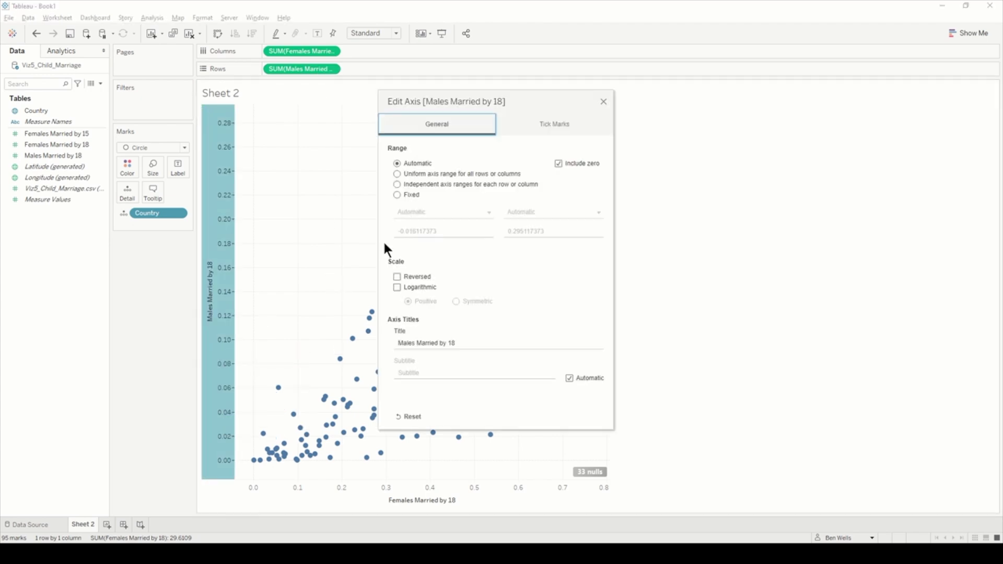
left_click(406, 196)
double_click(415, 232)
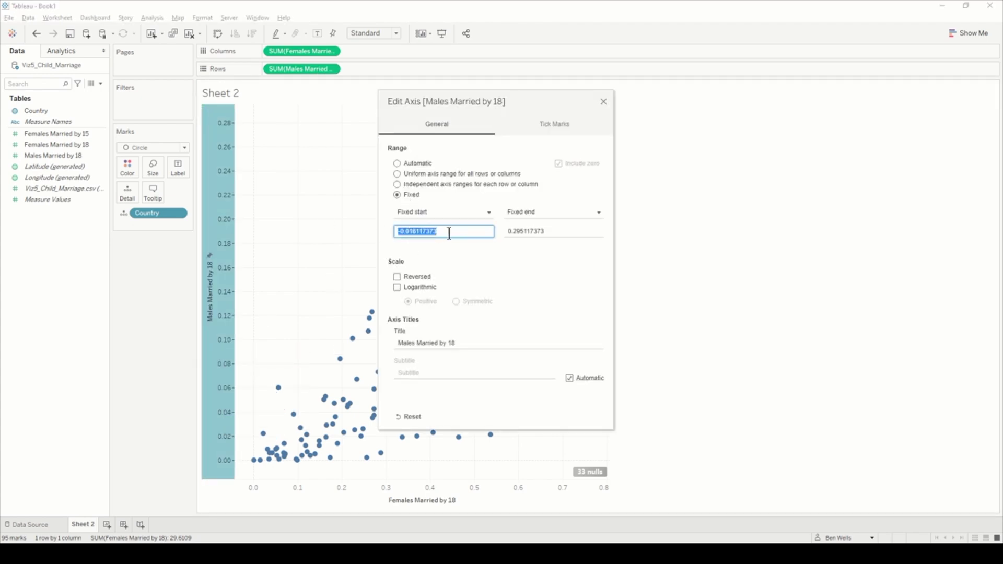
type("-")
type(".0")
type("2")
type("5")
left_click(571, 235)
type("1")
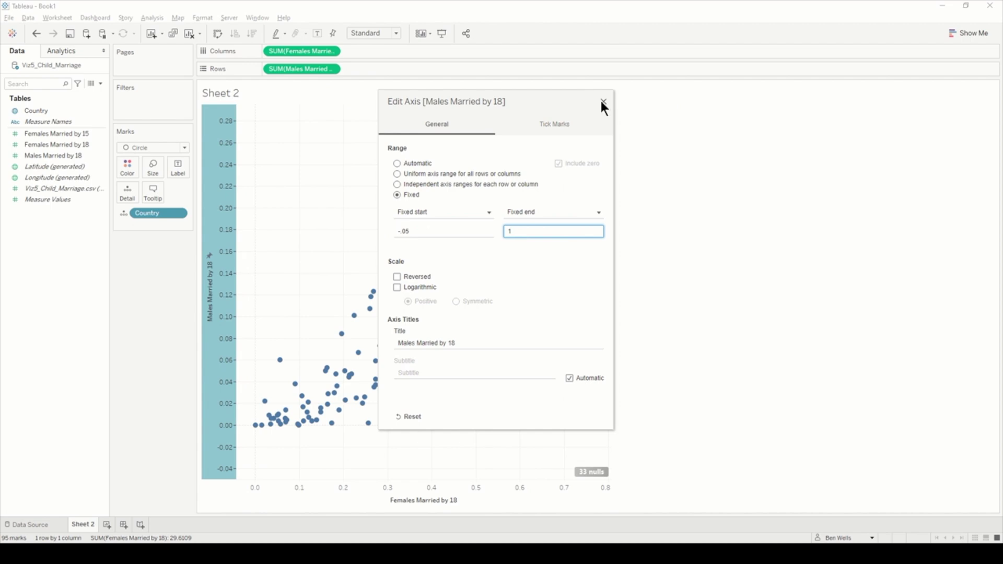
left_click(603, 101)
Step: Fix the Females Married by 18 axis from -0.05 to 1, then swap rows and columns
right_click(346, 490)
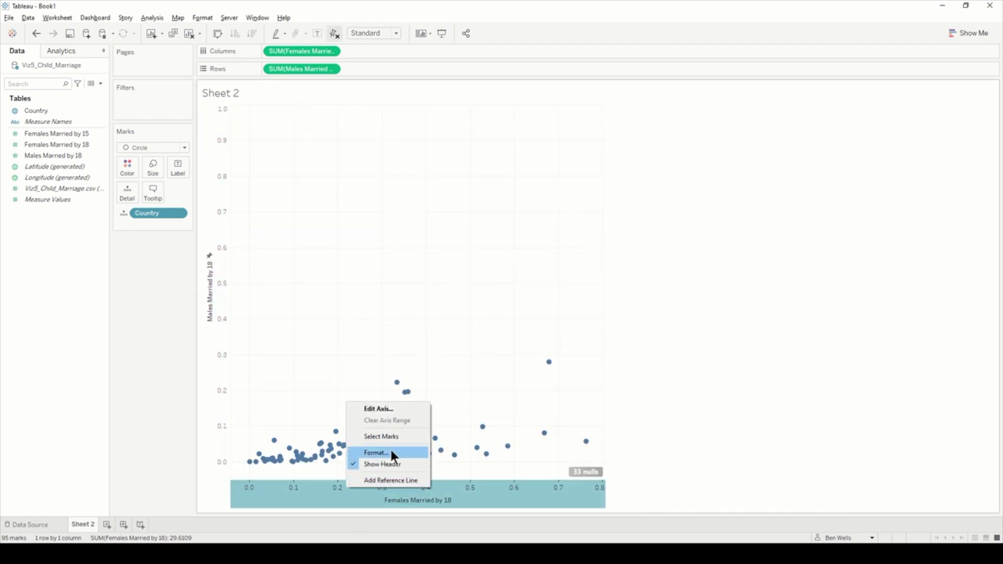
left_click(388, 406)
left_click(413, 195)
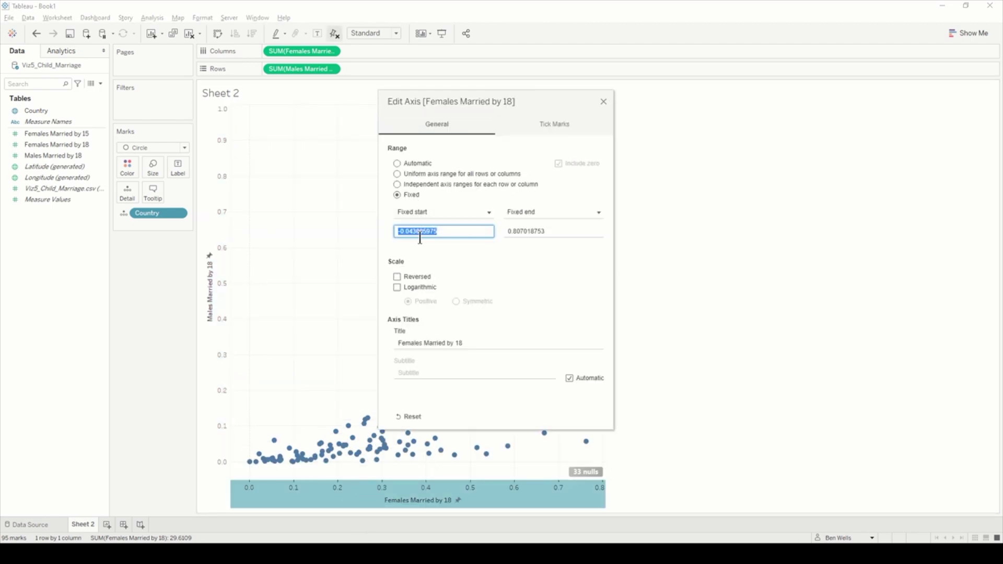
type("-.05")
key("Tab")
key("Tab")
type("1")
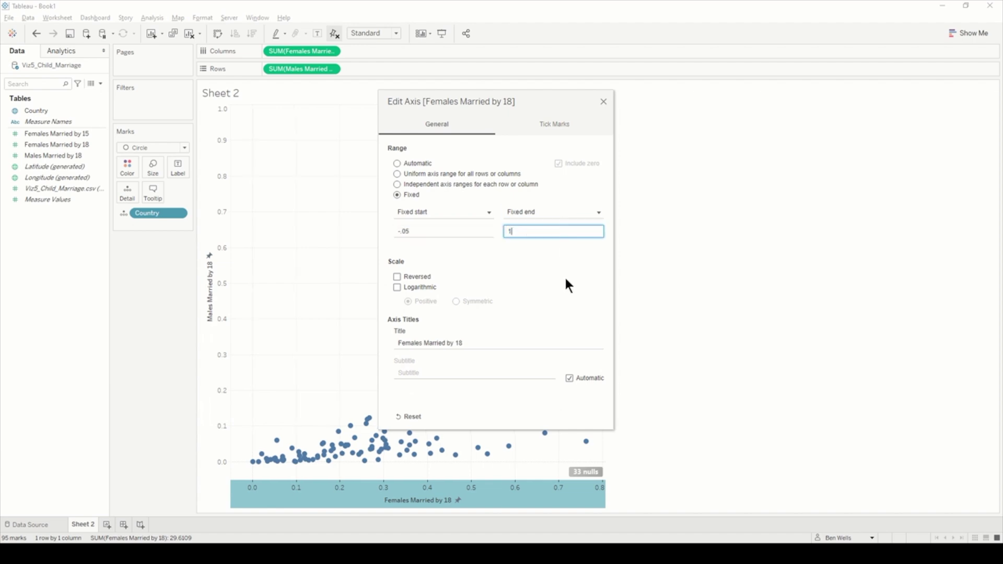
left_click(603, 103)
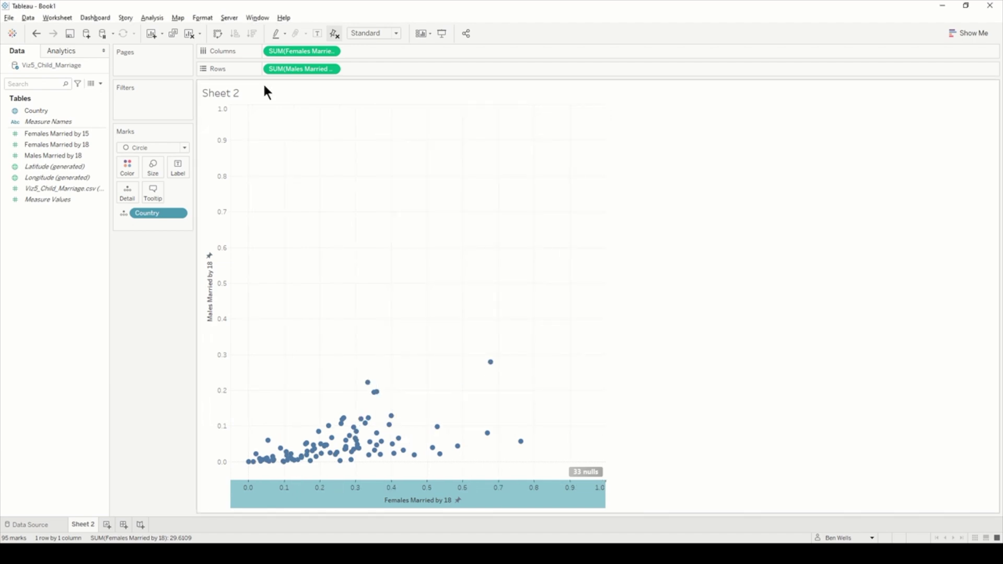
left_click(216, 34)
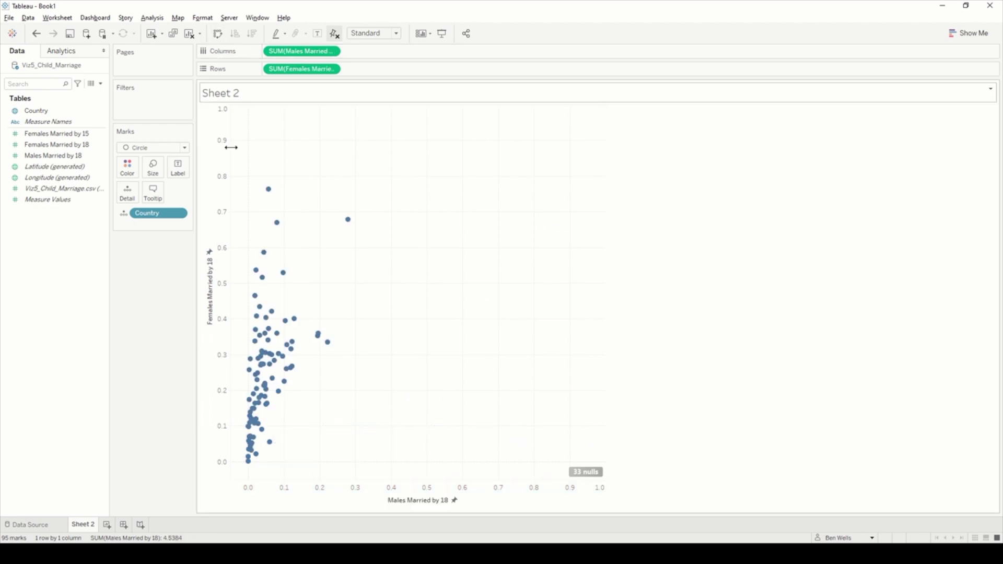
right_click(430, 273)
Step: Give the chart grey grid lines and size the bubbles by Females Married by 15
left_click(462, 329)
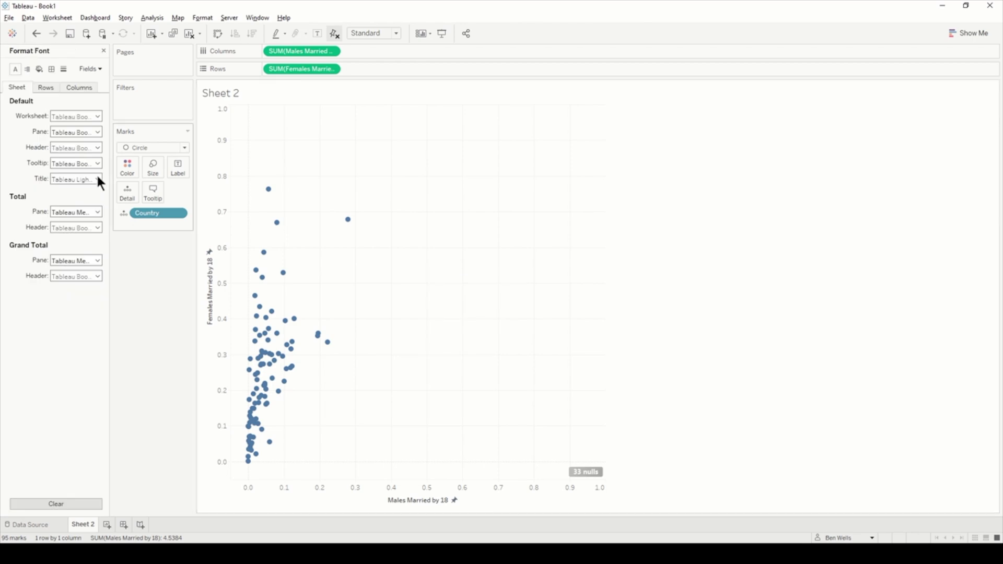
left_click(51, 69)
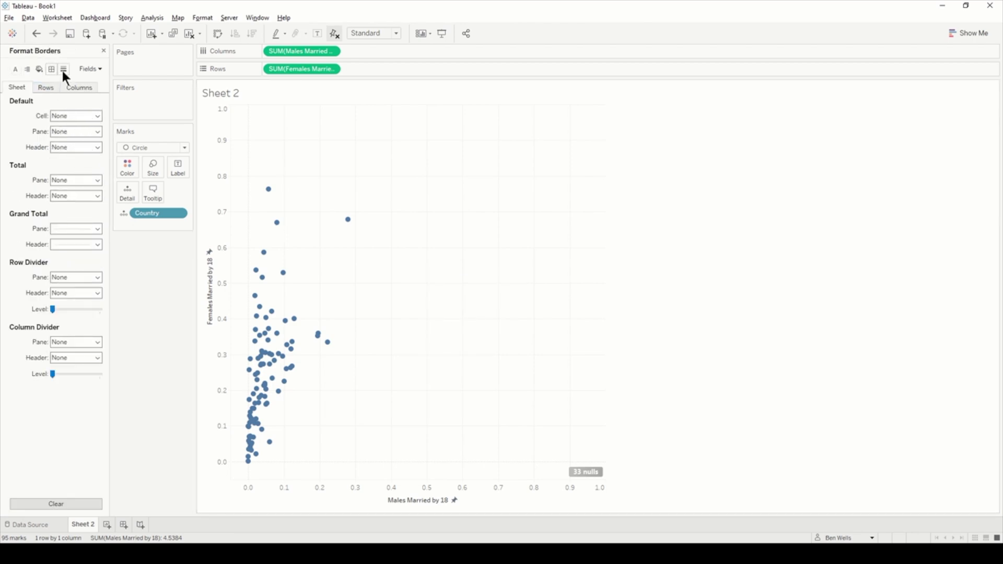
left_click(64, 69)
left_click(60, 115)
left_click(67, 230)
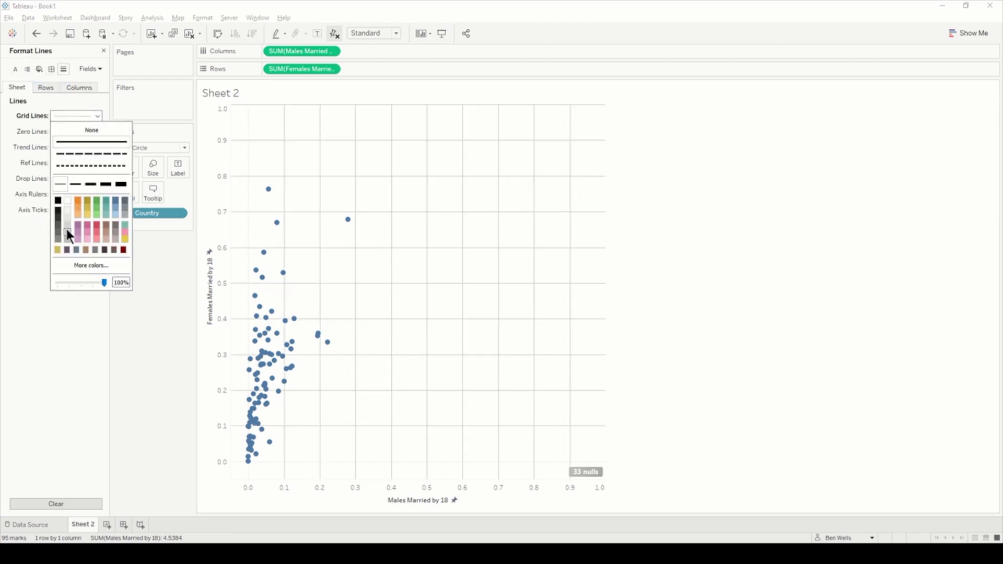
left_click(147, 387)
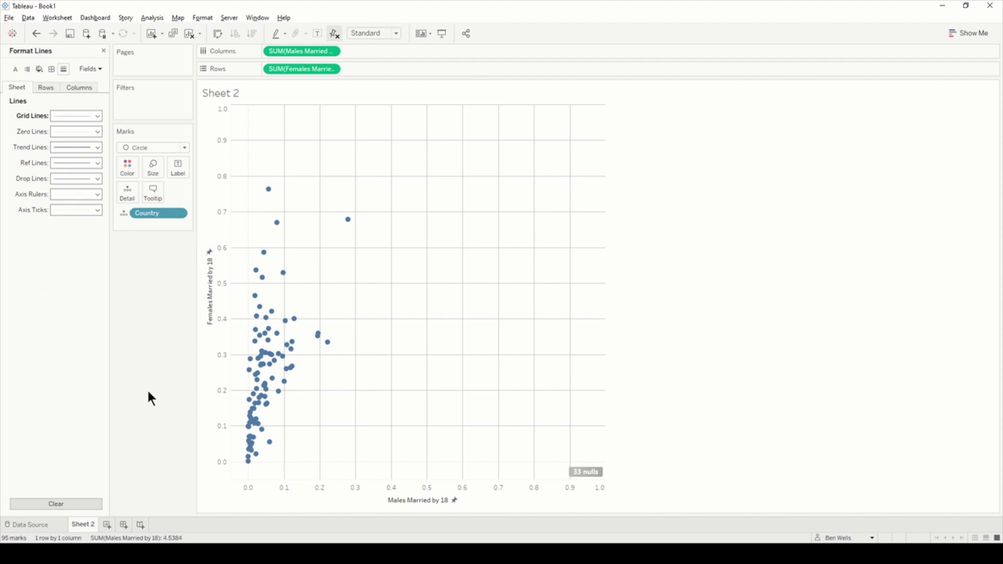
left_click(99, 50)
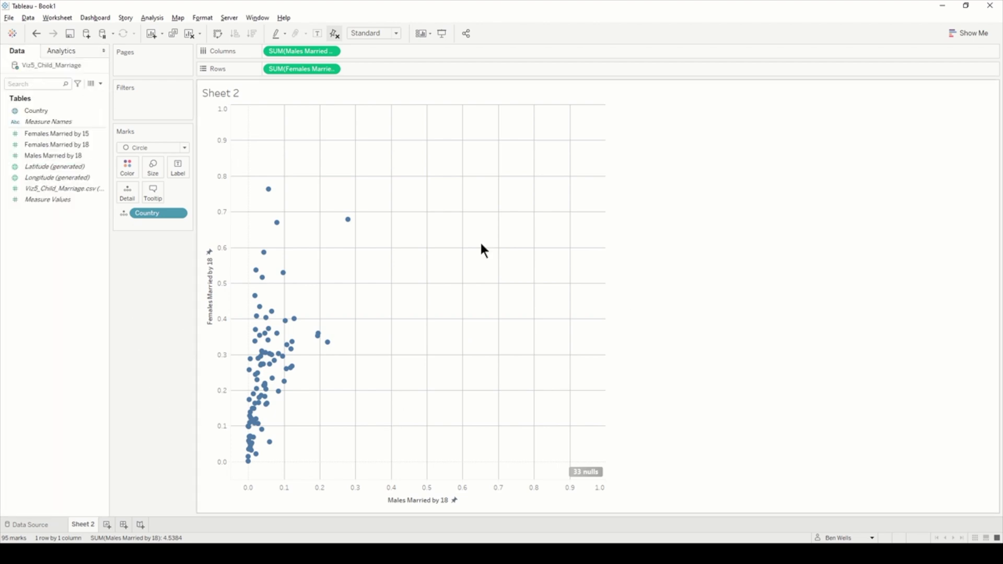
left_click(76, 135)
left_click_drag(75, 133, 153, 166)
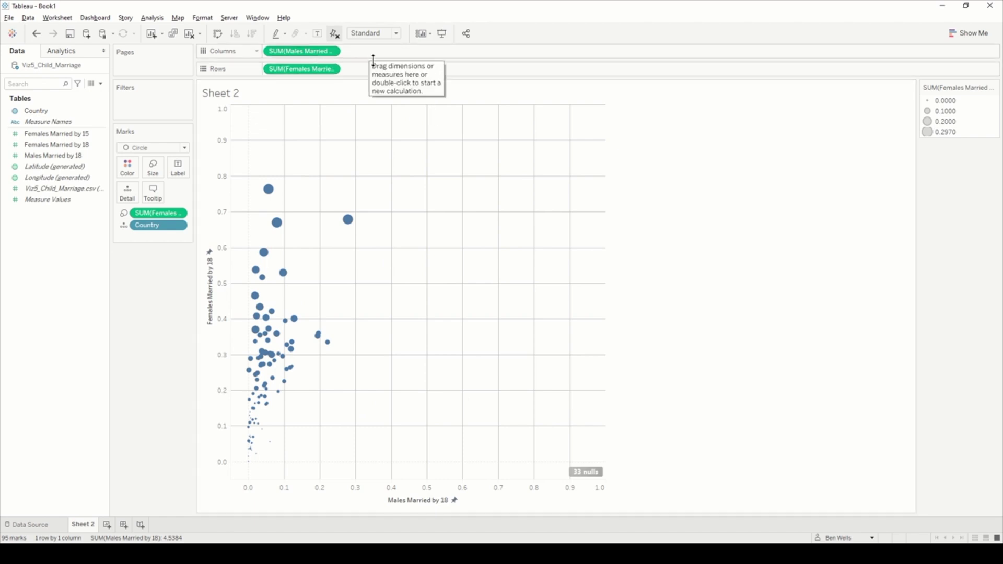
Step: Add Males Married by 18 to Rows as a synchronized dual axis
left_click_drag(308, 53, 383, 74)
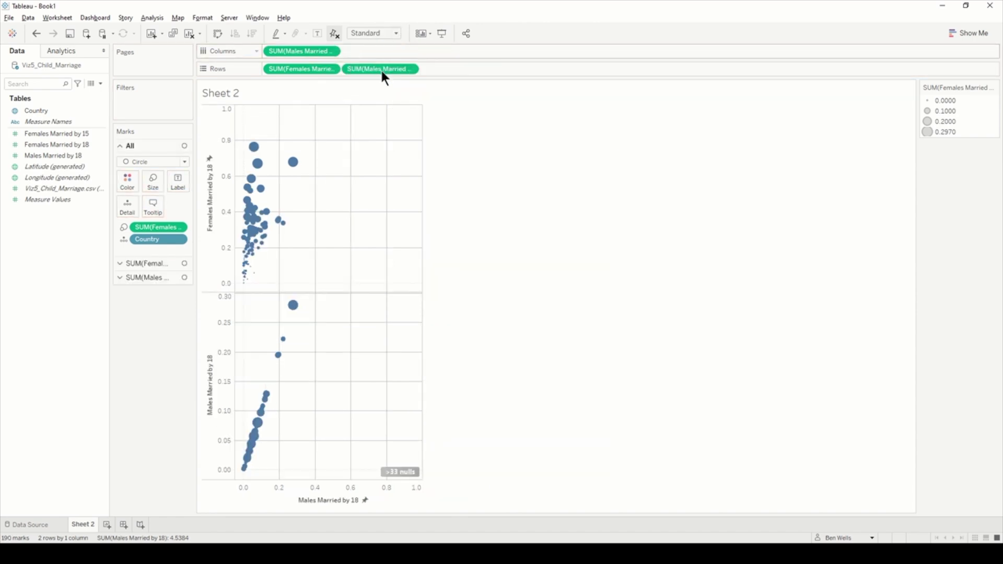
right_click(233, 354)
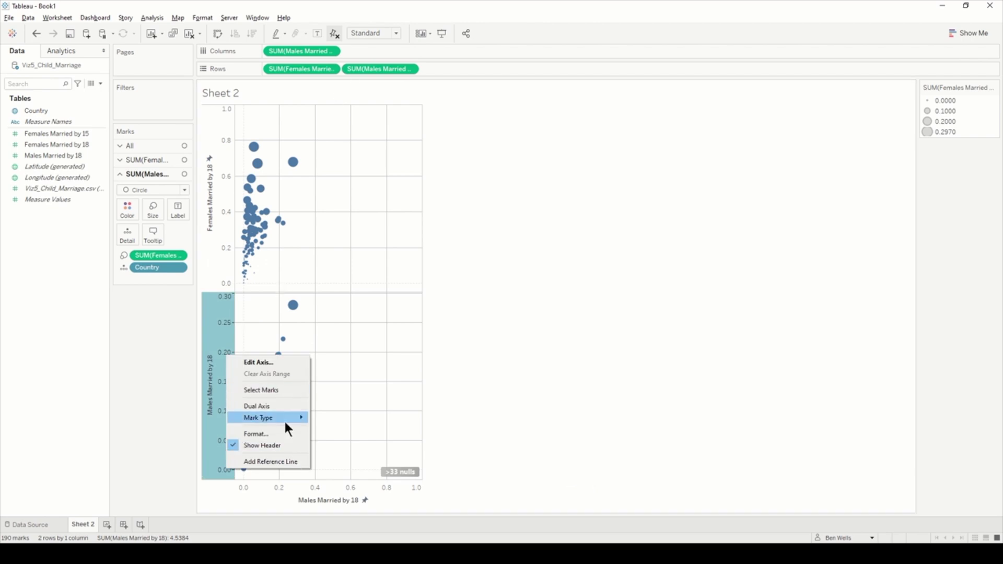
left_click(278, 406)
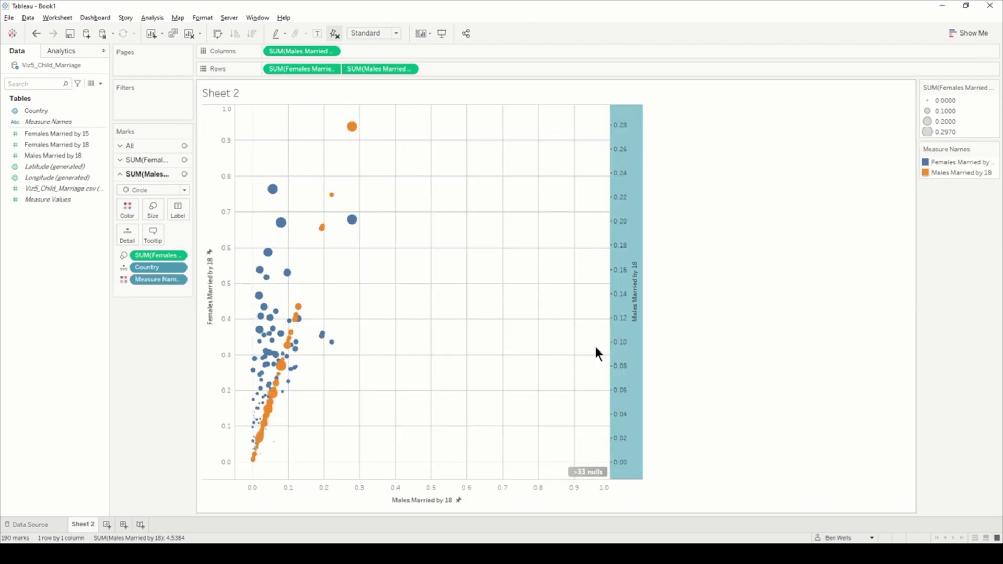
right_click(633, 301)
left_click(680, 362)
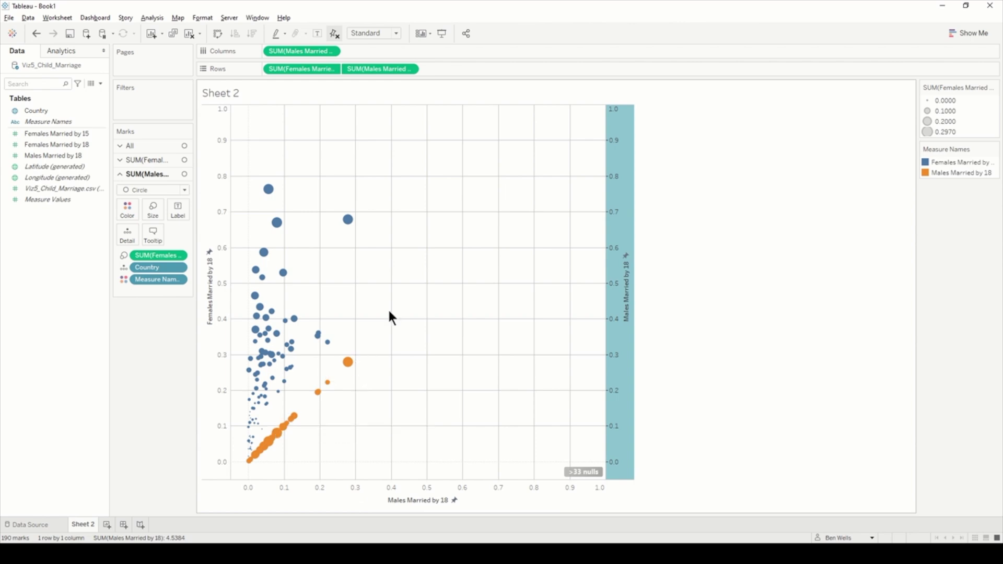
double_click(387, 69)
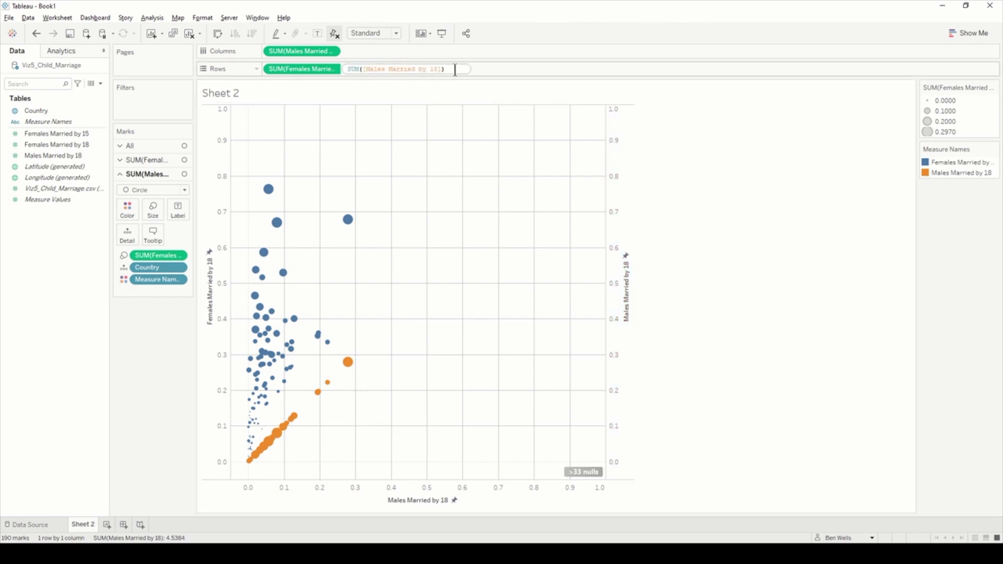
Step: Make the males measure a sizeless line, multiply it by 2, then remove it from Rows
left_click(151, 190)
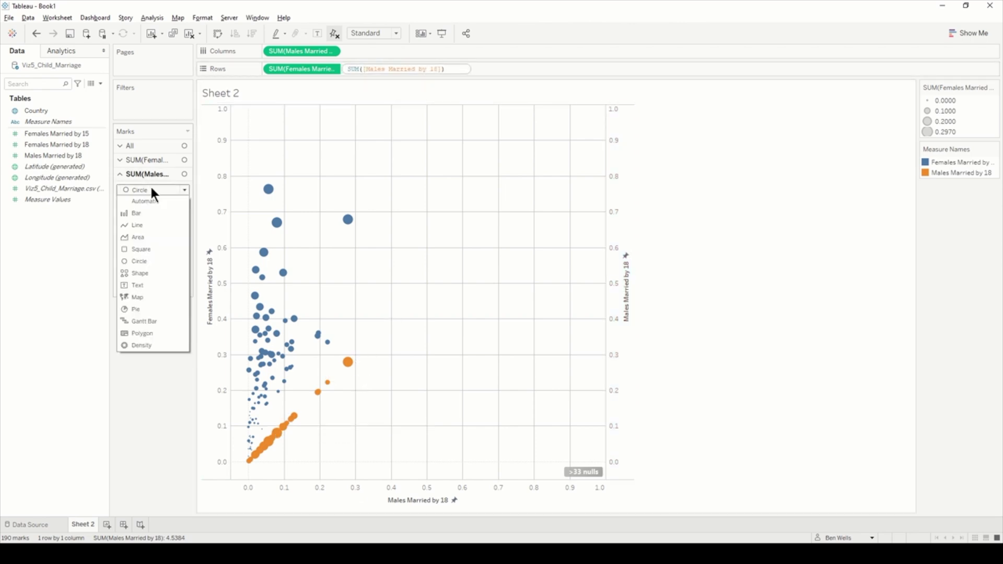
left_click(152, 219)
left_click_drag(157, 258, 158, 287)
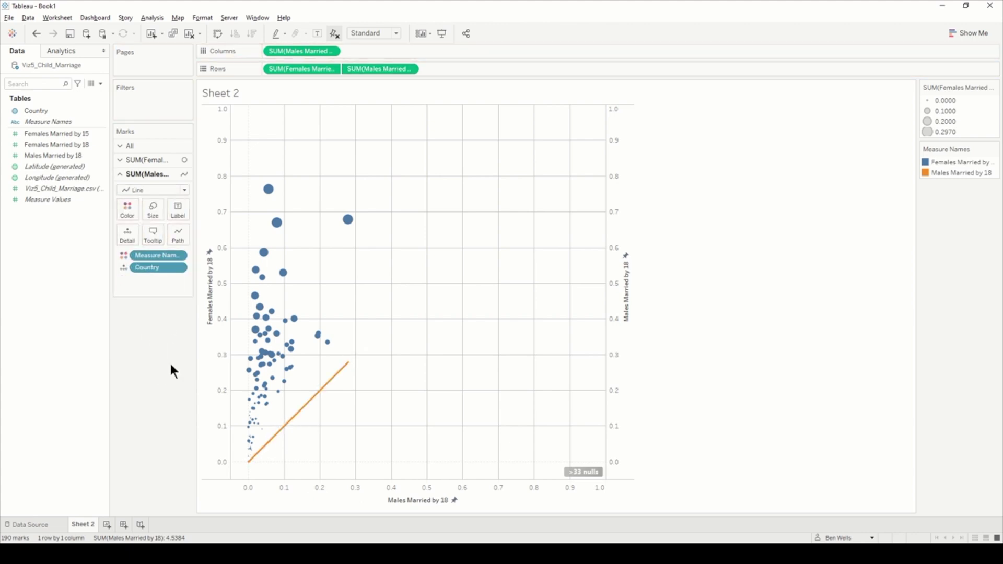
double_click(393, 71)
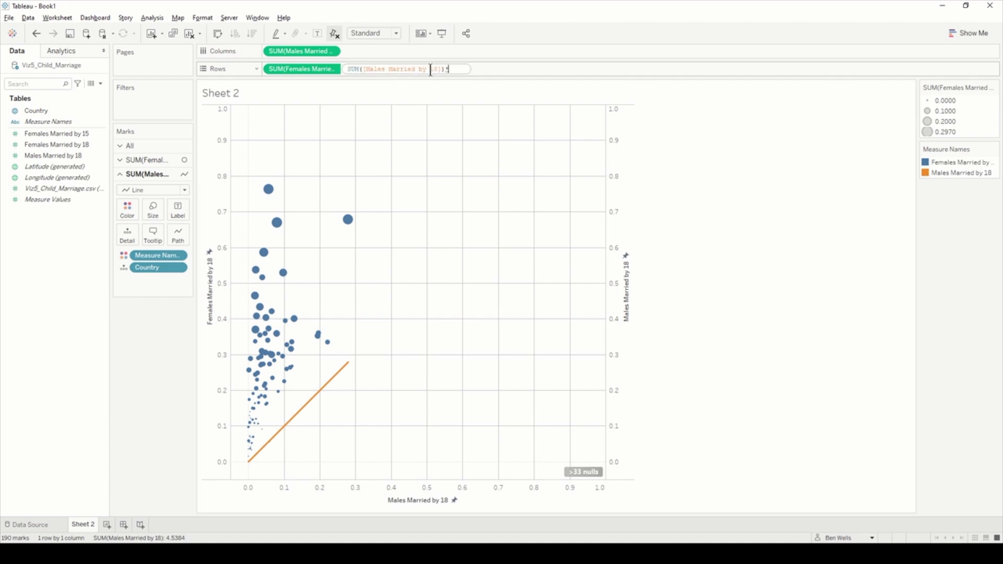
type("*2")
key("Return")
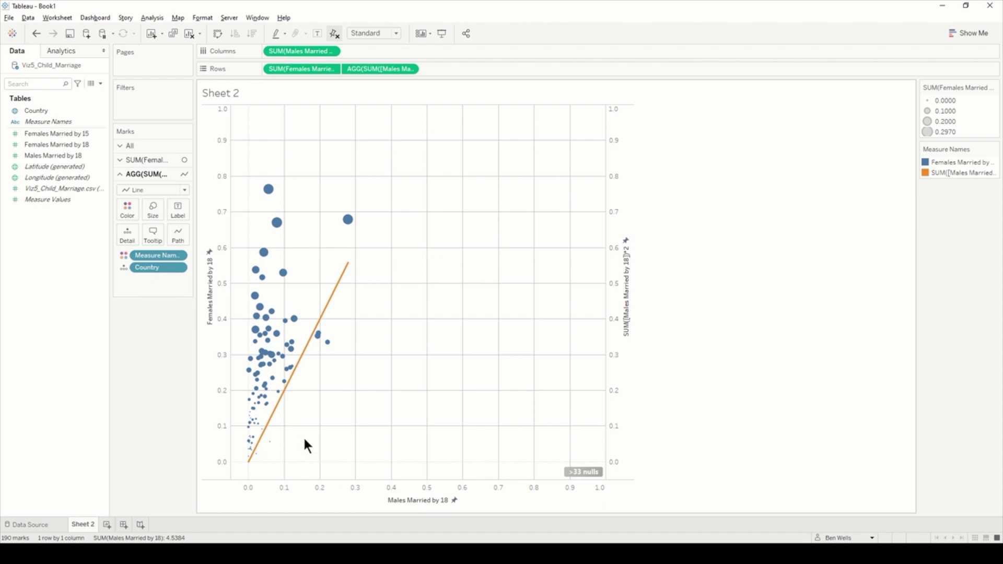
mouse_move(287, 401)
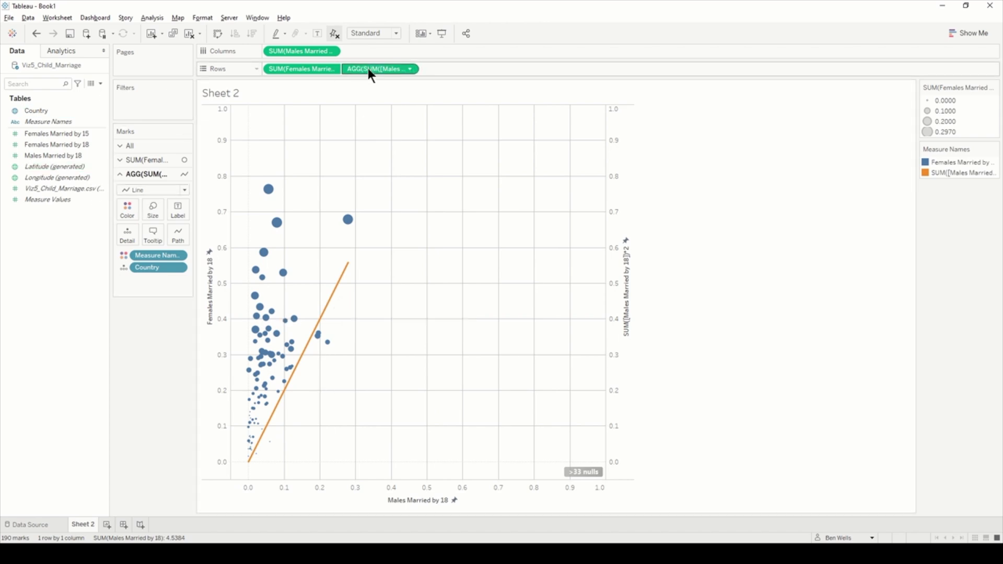
left_click_drag(368, 68, 386, 9)
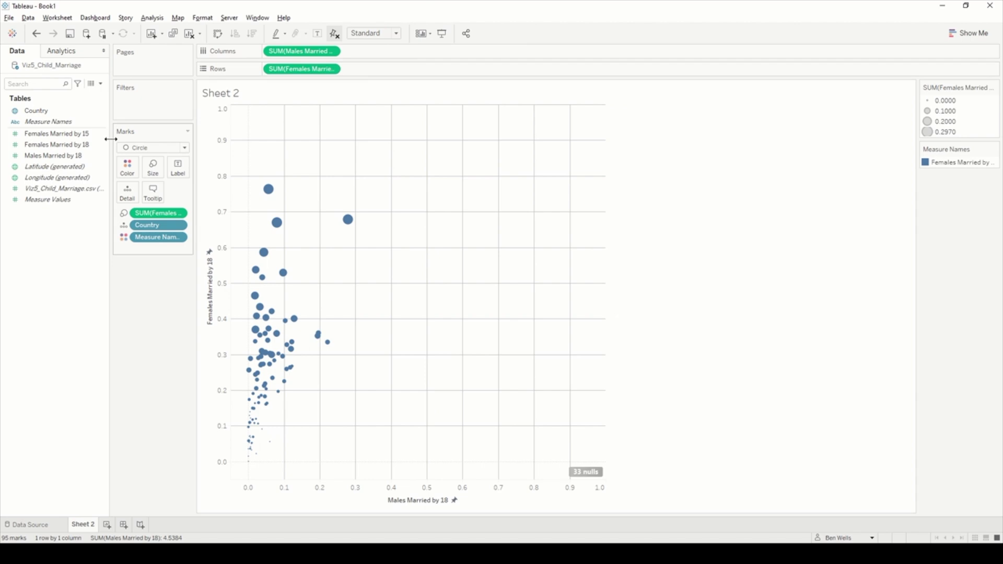
Step: Create the calculated field 'Females 1x more likely' as SUM([Males Married by 18])
left_click(101, 84)
left_click(94, 94)
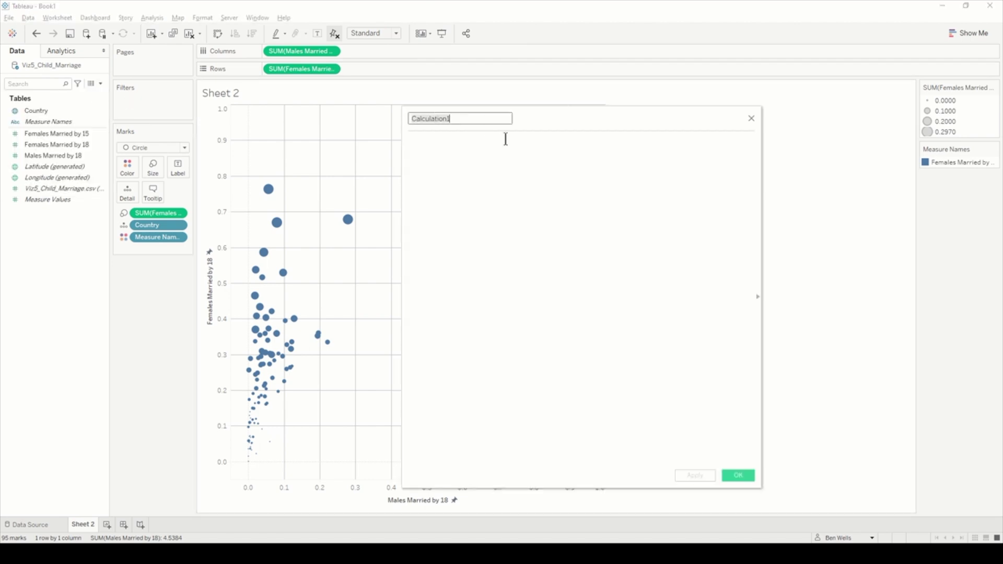
type("Females 1x more li")
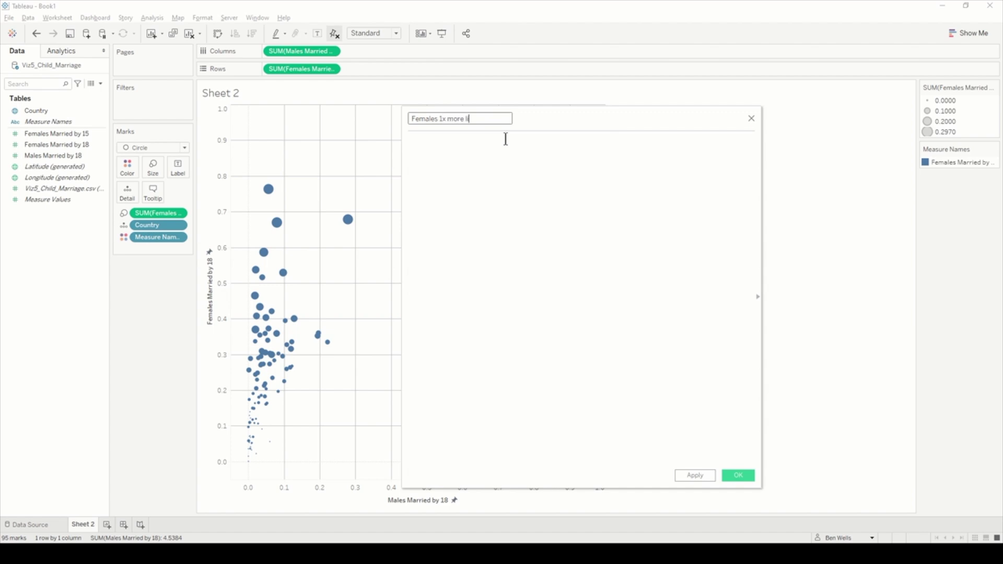
key("BackSpace")
key("BackSpace")
type("e likeluy")
key("Tab")
left_click_drag(302, 50, 530, 197)
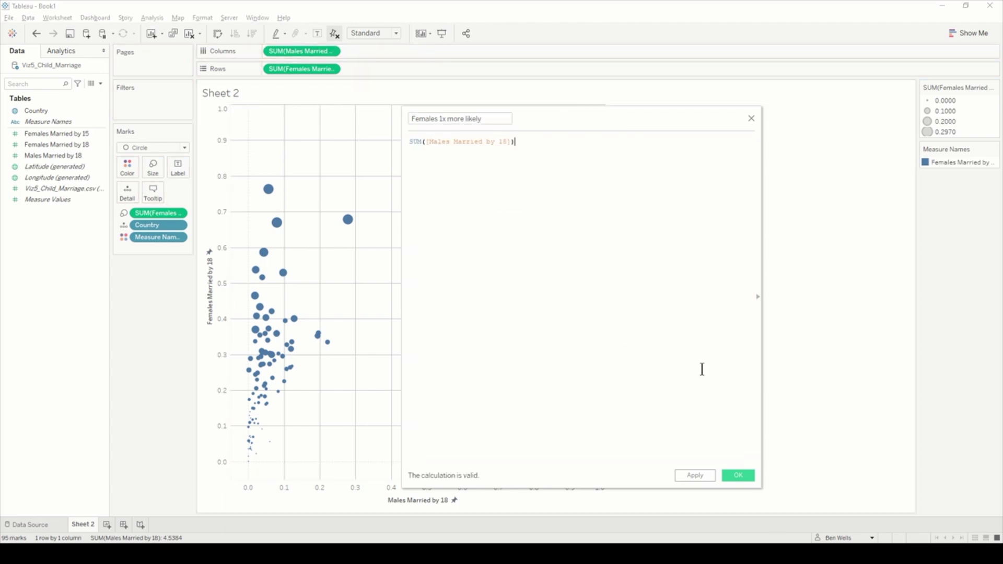
scroll(702, 370, "up", 2, "ctrl")
left_click(737, 475)
Step: Create the calculated field 'Females 2x as likely' as SUM([Males Married by 18])*2
left_click(100, 83)
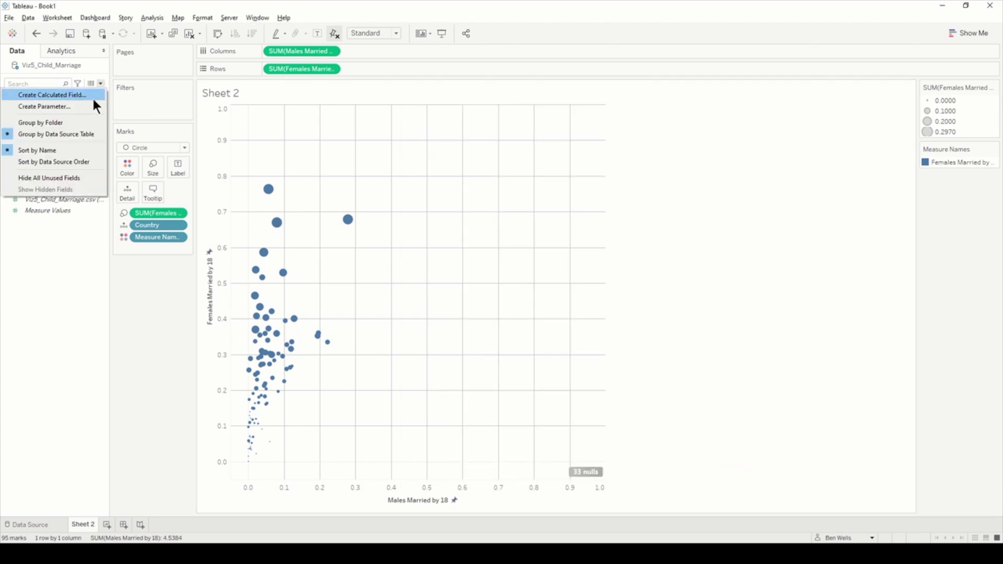
left_click(92, 93)
type("f")
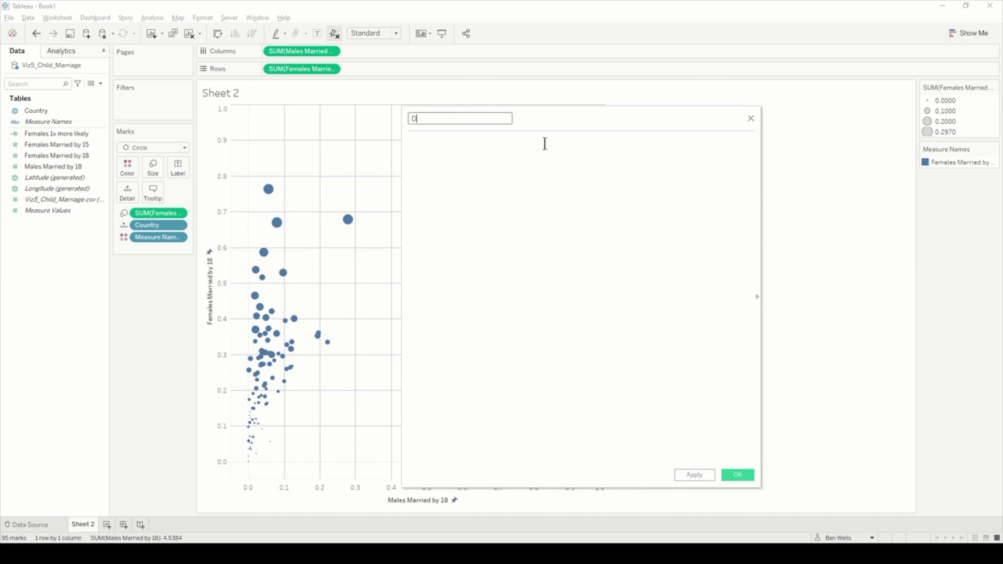
type("Females 2x as likely")
left_click(545, 143)
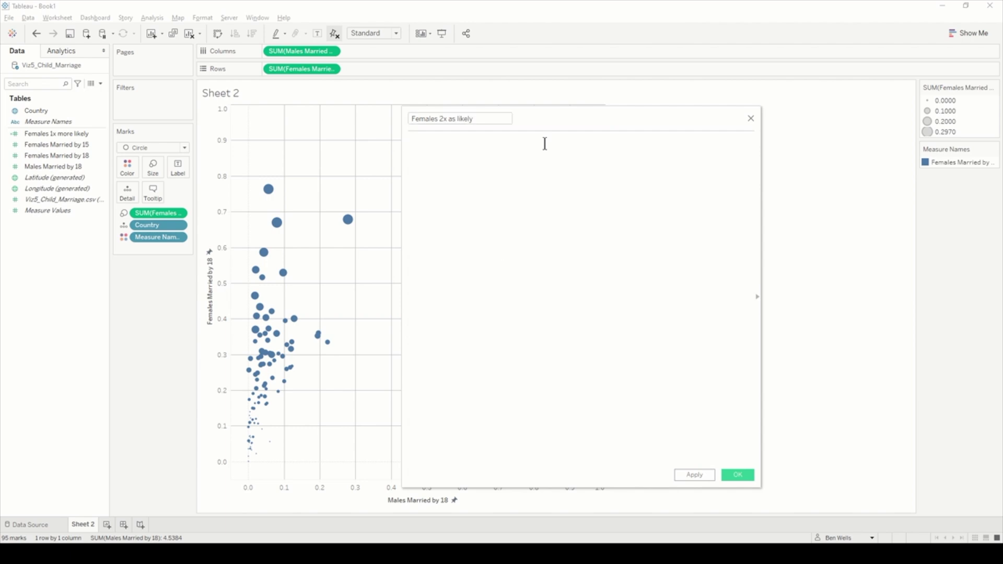
left_click_drag(317, 54, 506, 177)
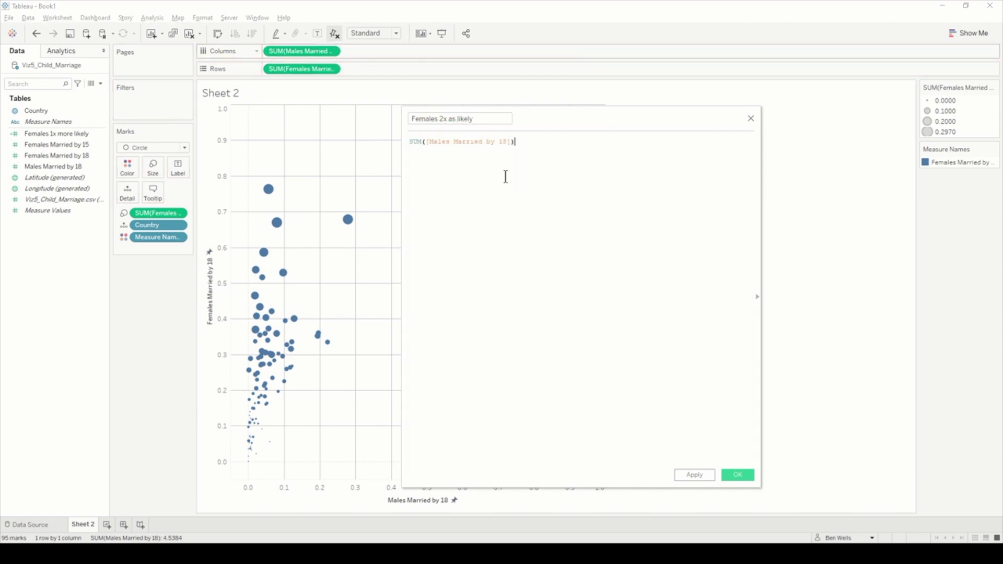
scroll(517, 165, "up", 3, "ctrl")
type("18])*")
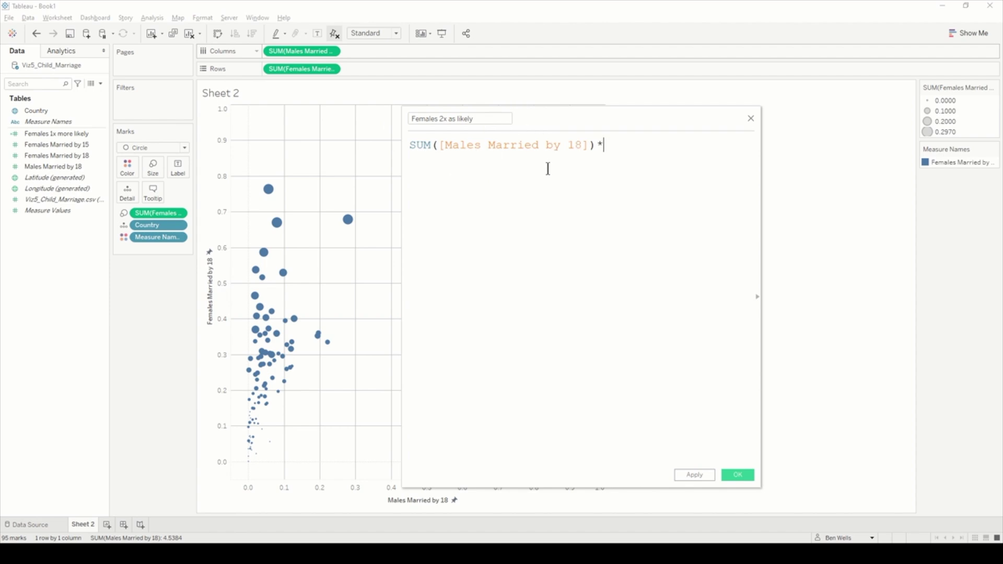
type("2")
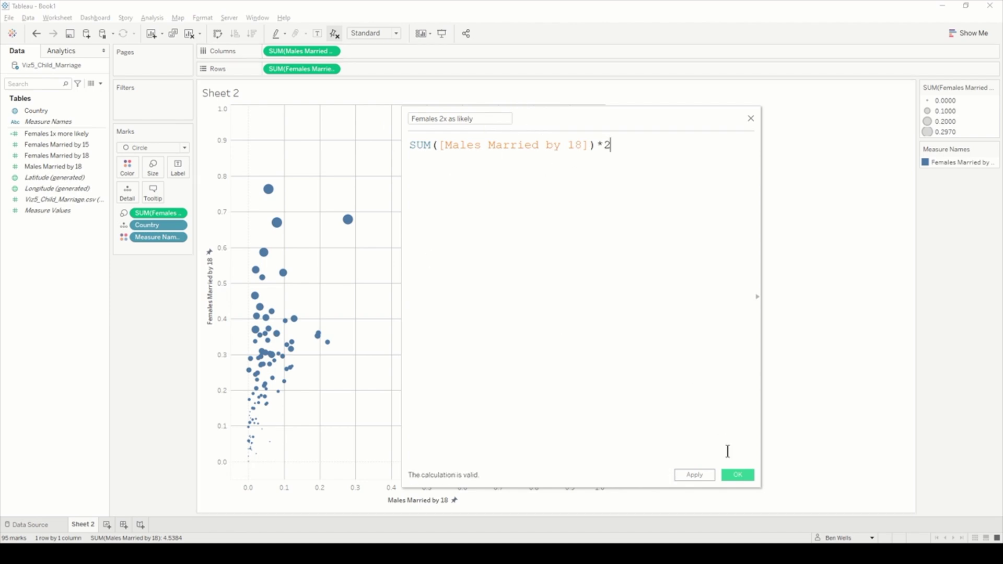
left_click(737, 475)
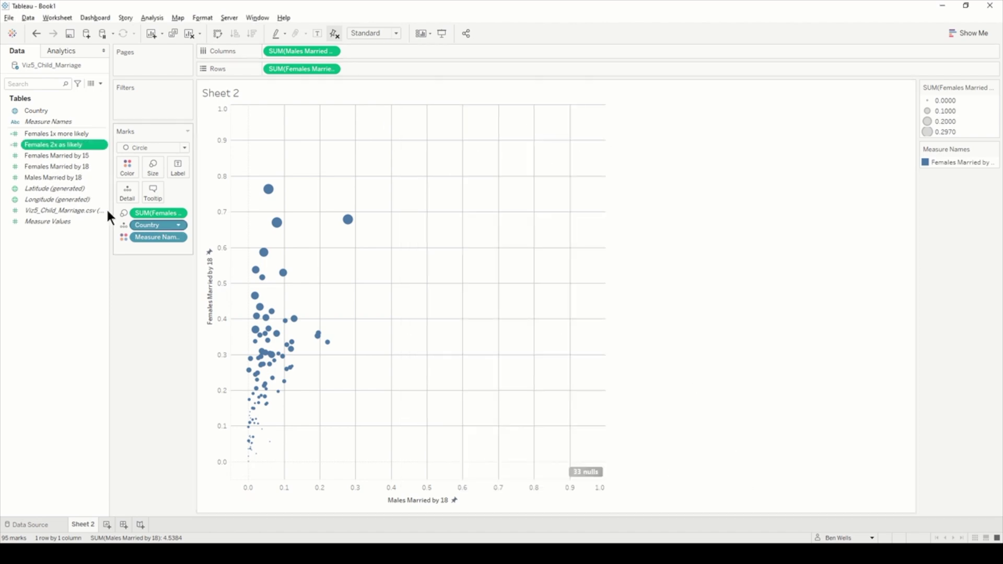
Step: Create the calculated field 'Females 5x as likely' as SUM([Males Married by 18])*5
right_click(90, 144)
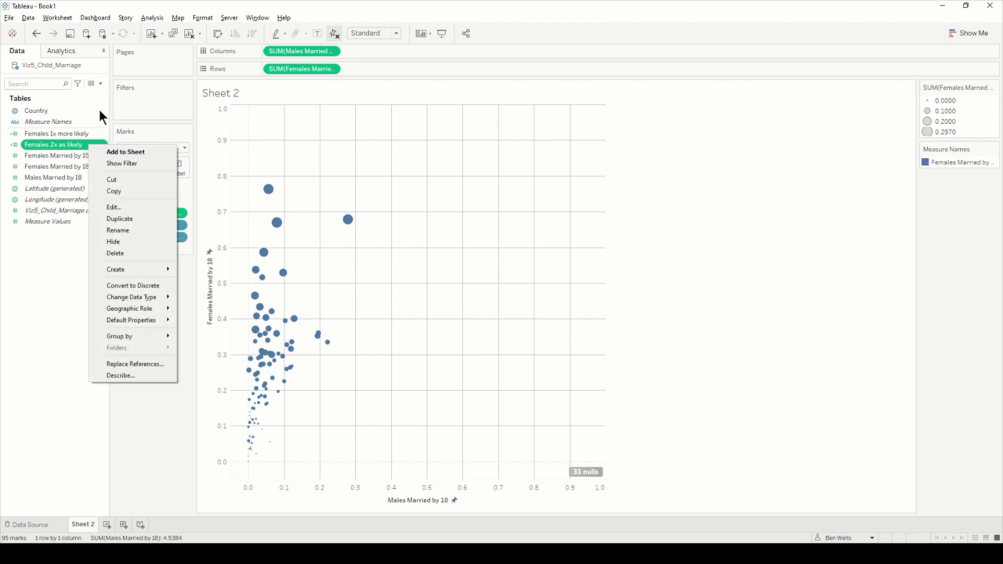
left_click(99, 89)
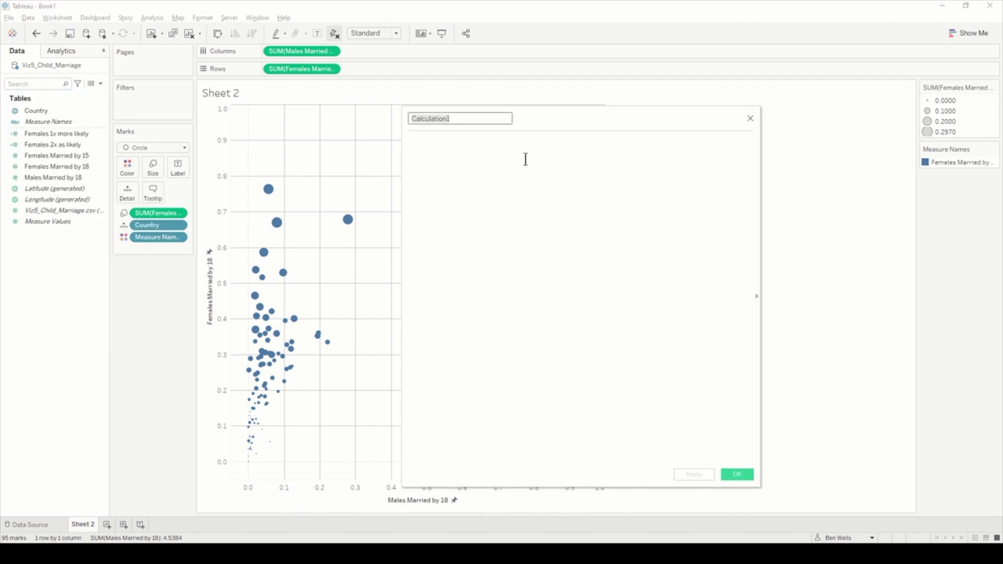
type("fema")
key("BackSpace")
key("BackSpace")
key("BackSpace")
type("emales 5x as ")
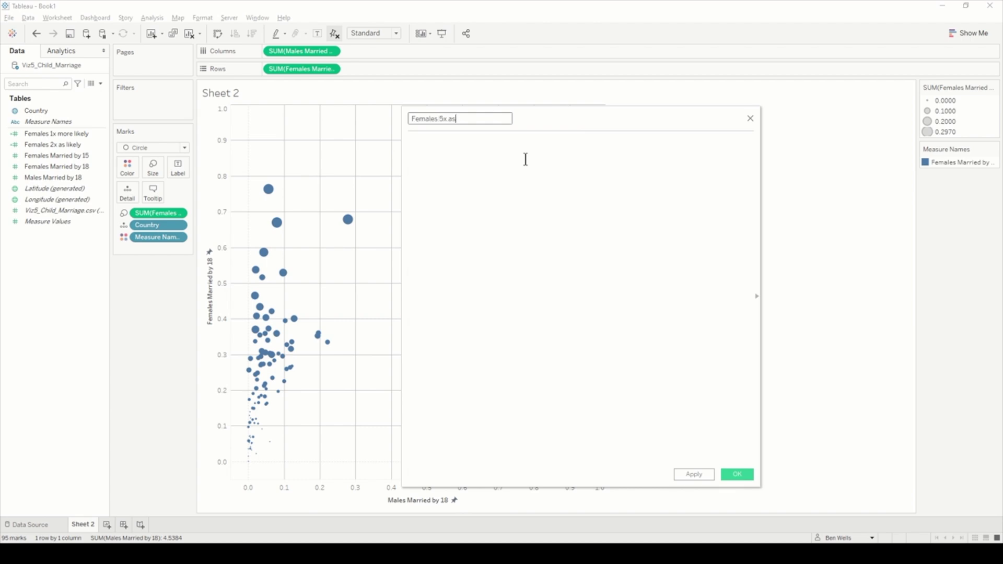
type("likely")
left_click_drag(303, 51, 568, 228)
left_click(548, 193)
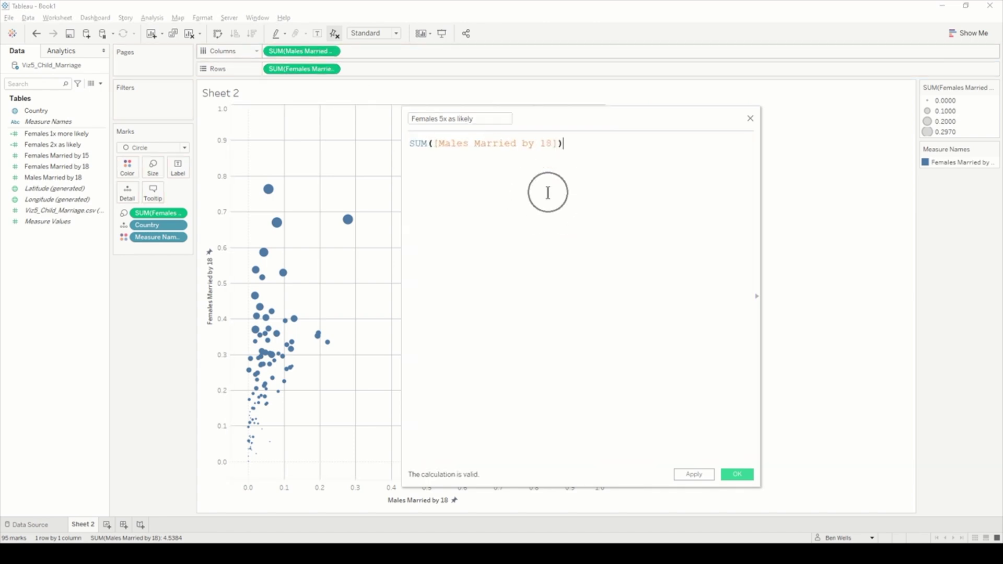
type("*5")
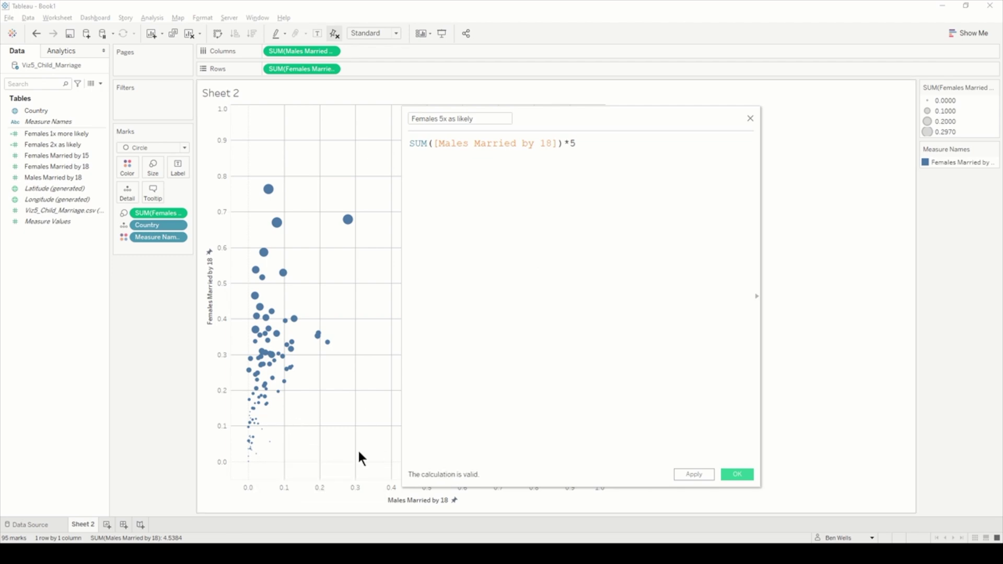
left_click(734, 474)
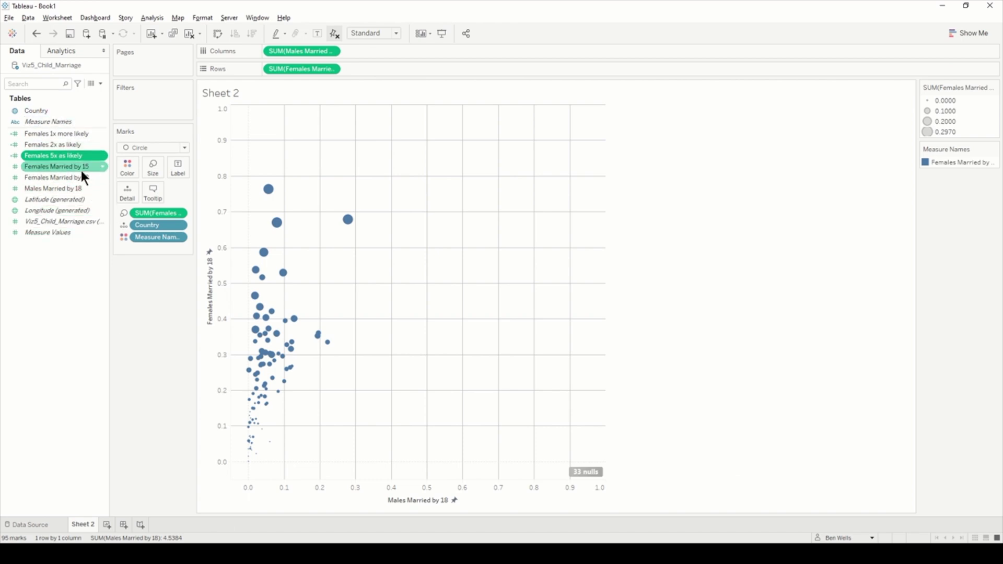
right_click(86, 134)
Step: Rename the calculated field 'Females 1x more likely' to 'Females 1x as likely'
left_click(138, 192)
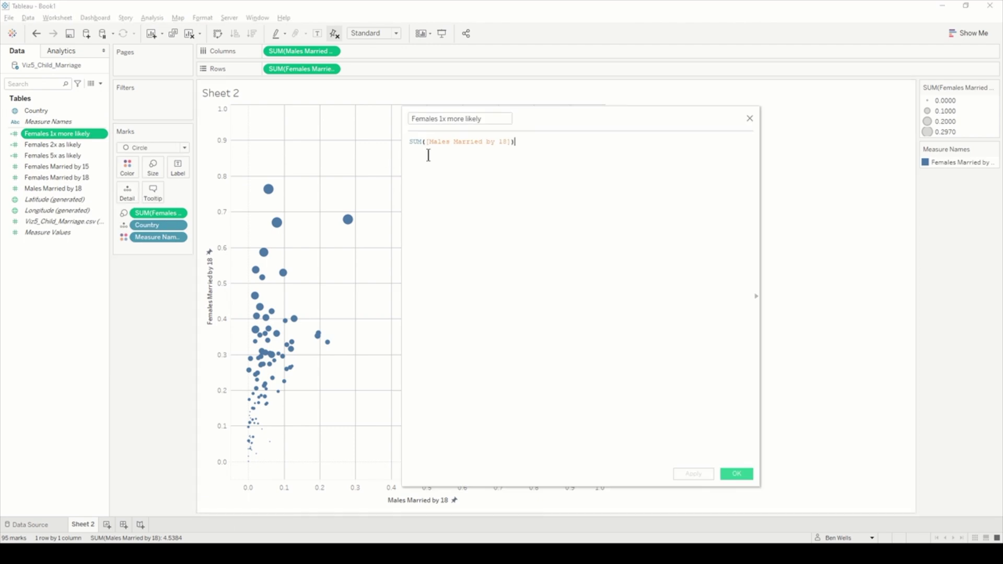
left_click(464, 120)
key("BackSpace")
key("BackSpace")
key("BackSpace")
key("BackSpace")
type("as")
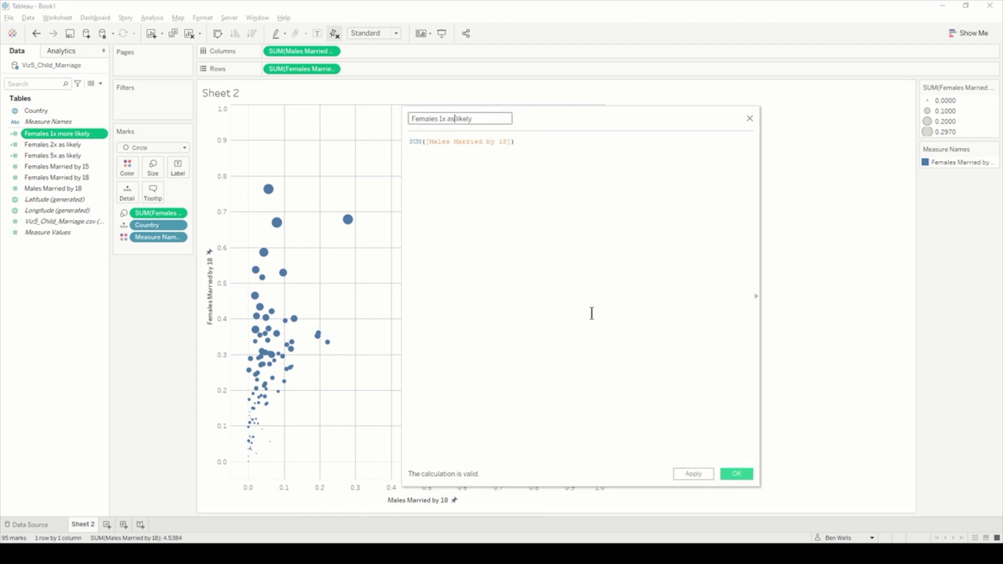
left_click(735, 474)
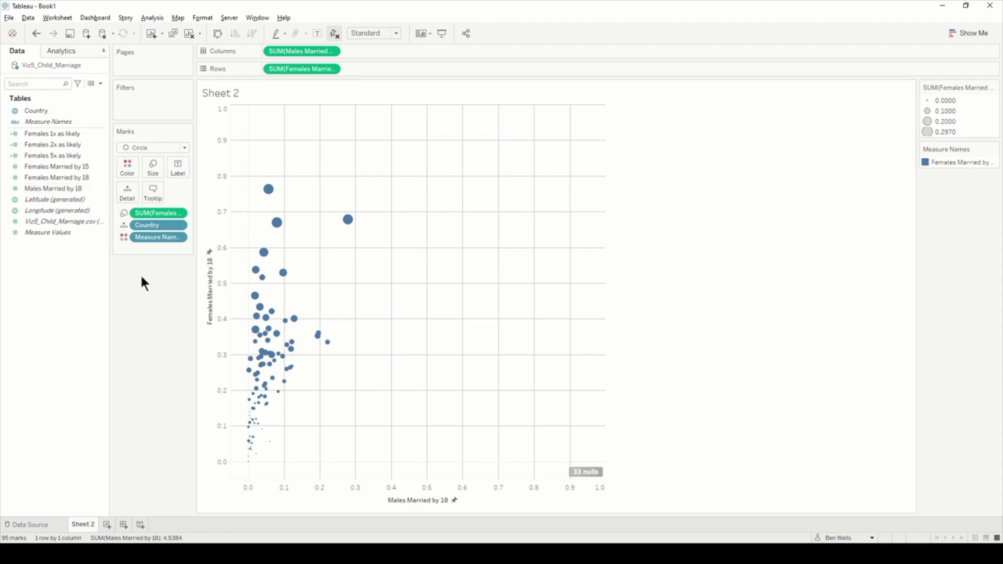
Step: Filter Measure Names, excluding the record count, Females Married by 15/18 and Males Married by 18
left_click_drag(49, 121, 143, 98)
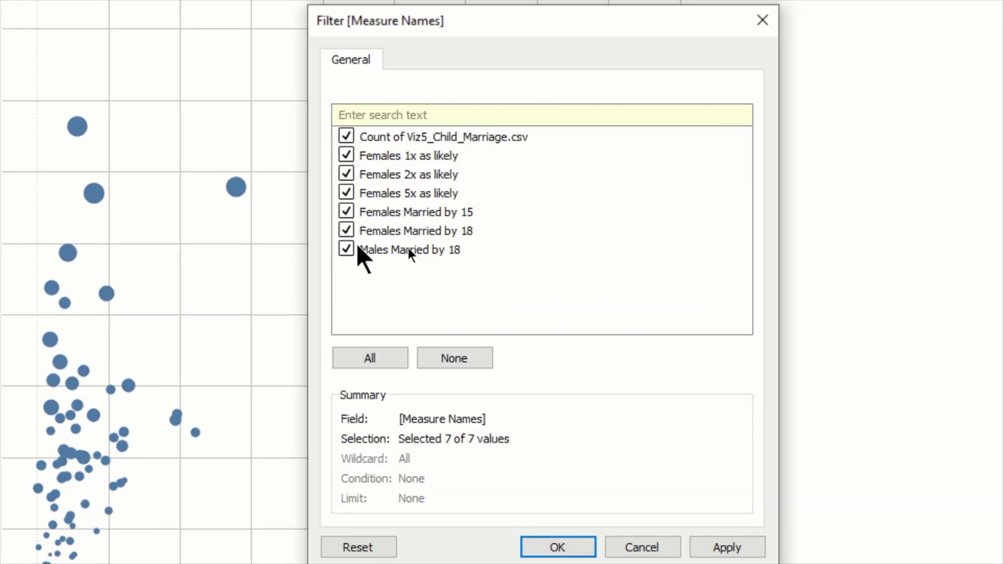
left_click(346, 212)
left_click(345, 230)
left_click(345, 249)
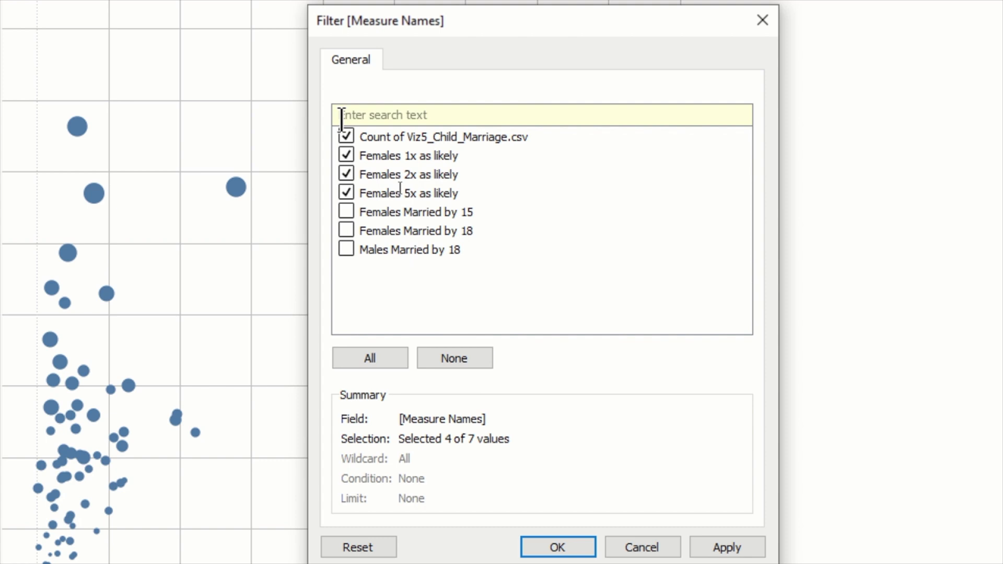
left_click(346, 136)
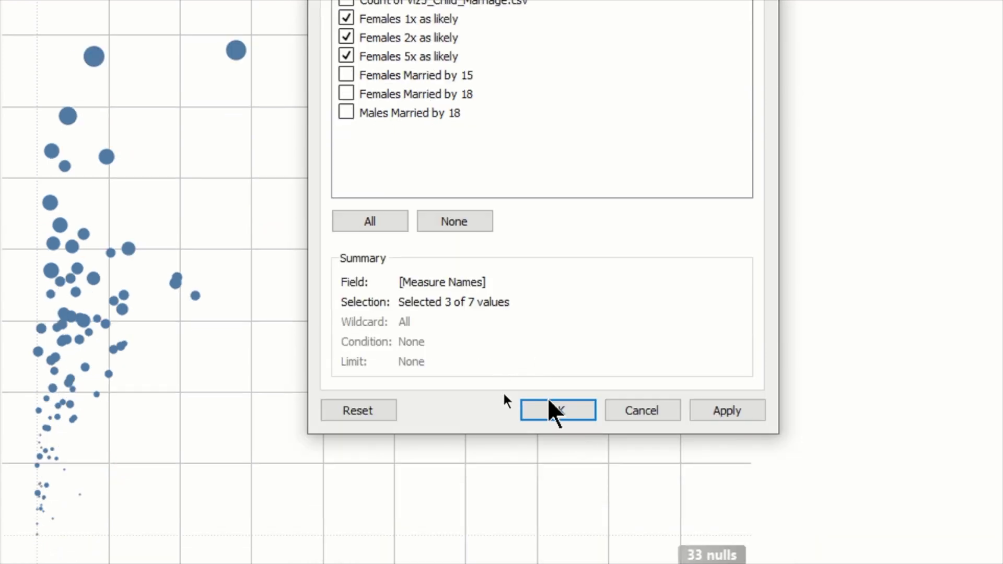
left_click(548, 407)
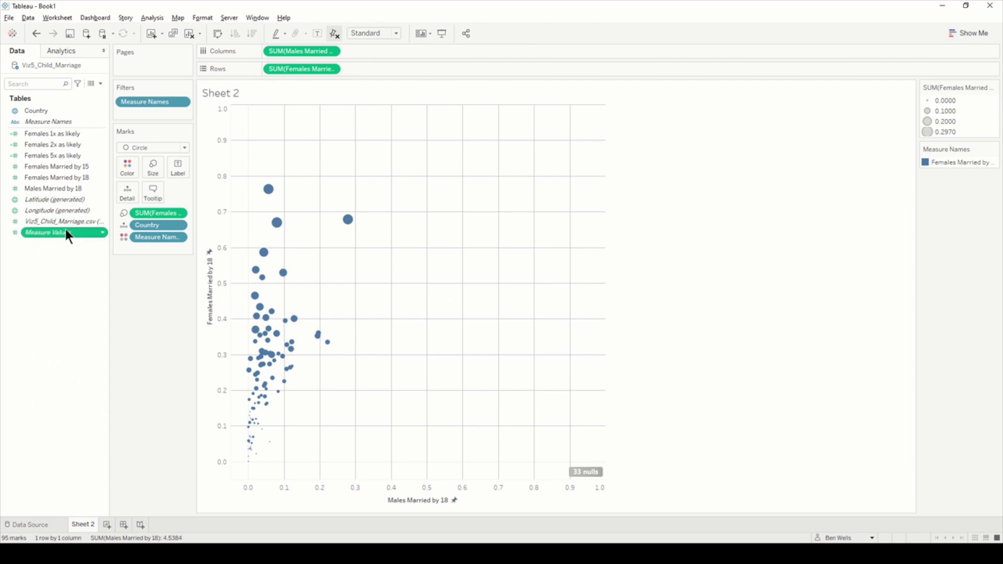
Step: Plot Measure Values as a second row and remove the size encoding from its marks card
left_click_drag(64, 231, 386, 67)
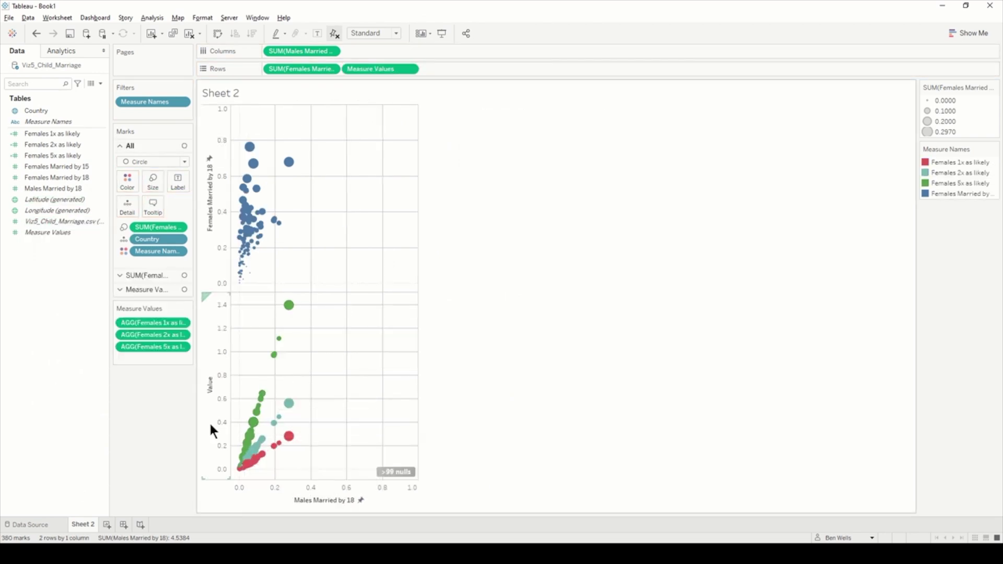
left_click(157, 288)
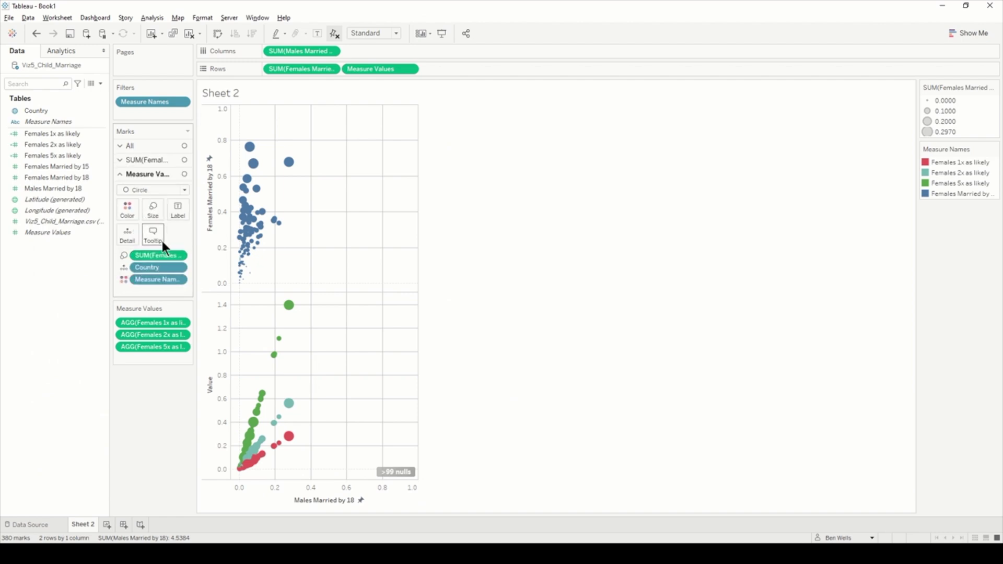
left_click_drag(163, 255, 167, 392)
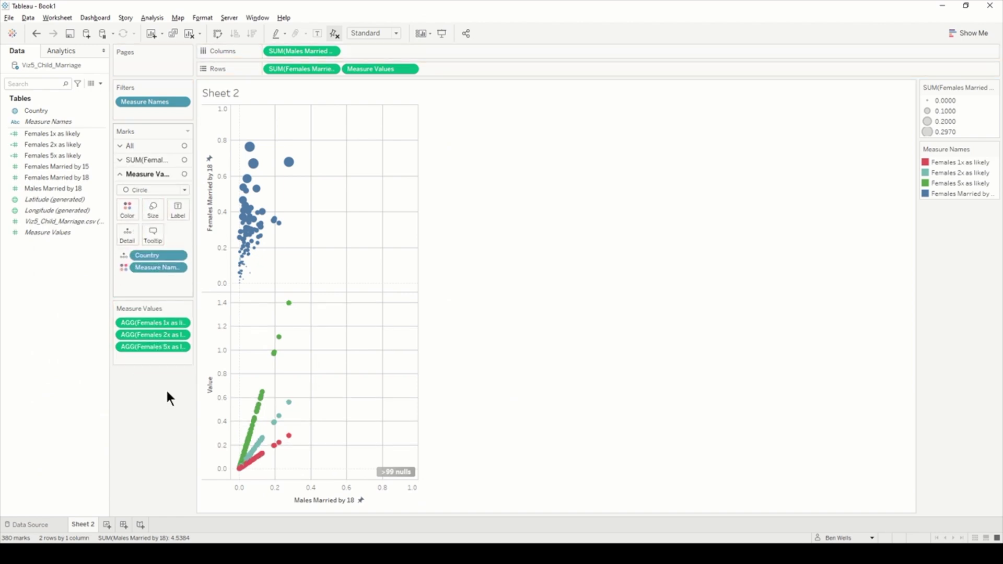
left_click(155, 191)
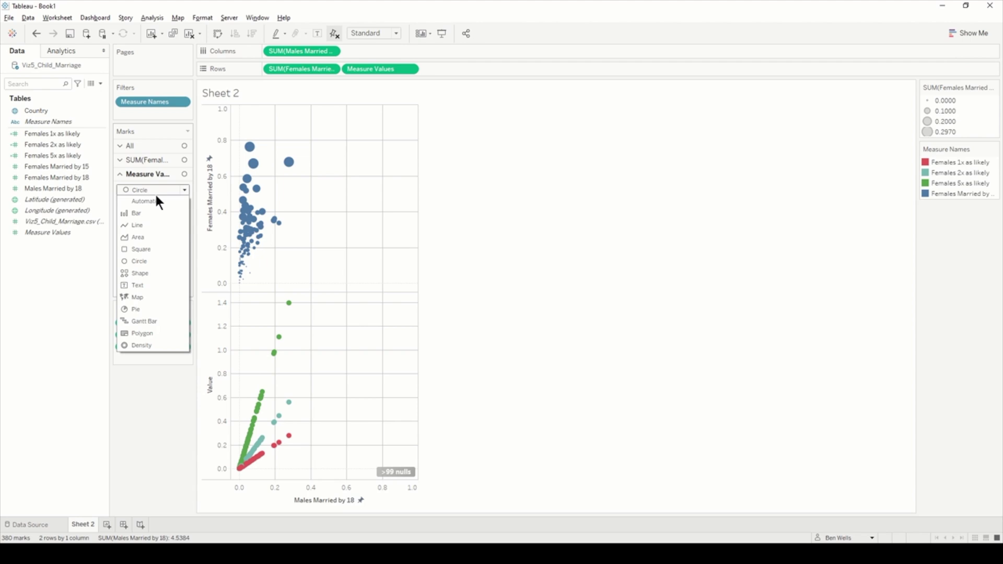
Step: Draw Measure Values as lines with Country below Measure Names, on a synchronized dual axis
left_click(150, 224)
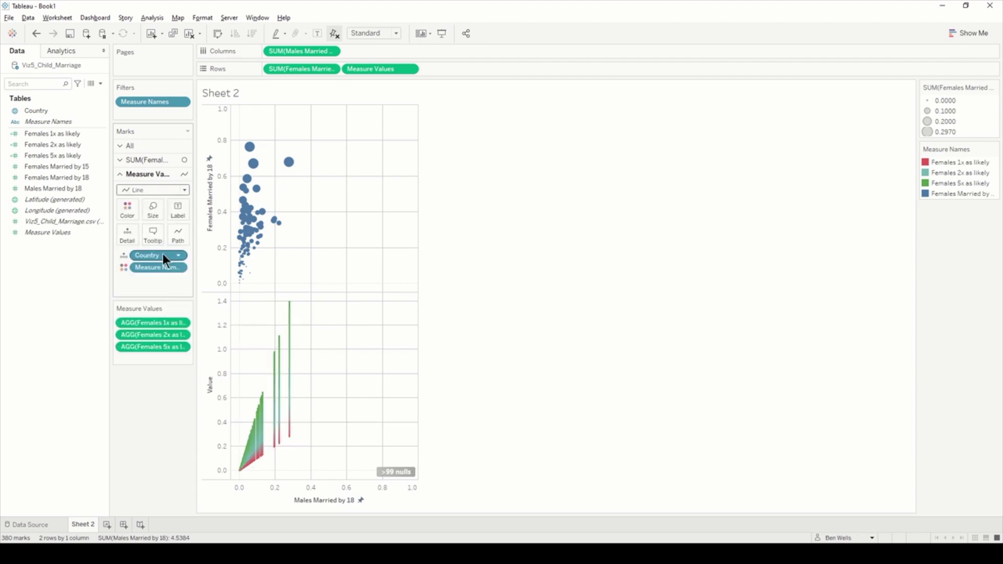
left_click_drag(161, 252, 163, 285)
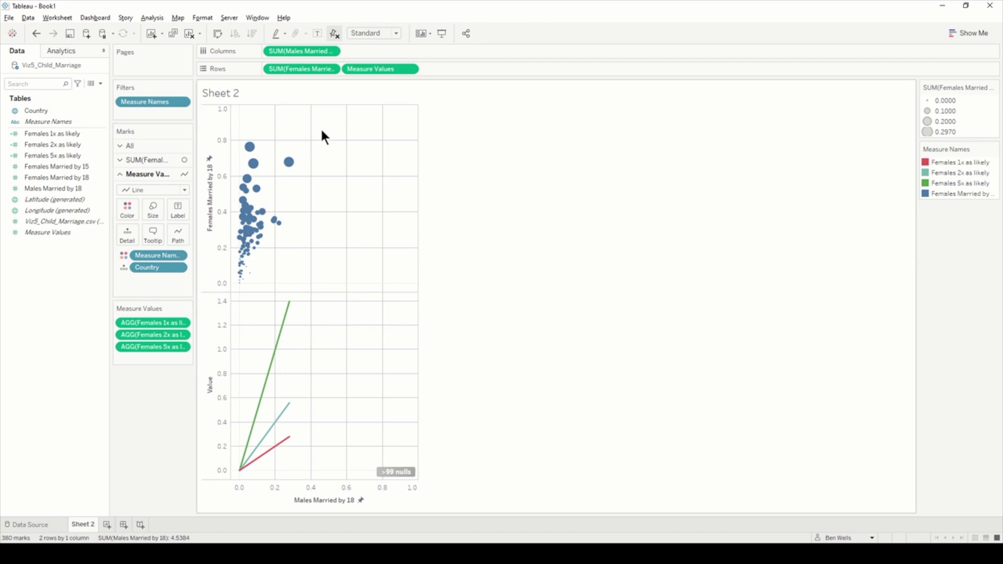
right_click(378, 71)
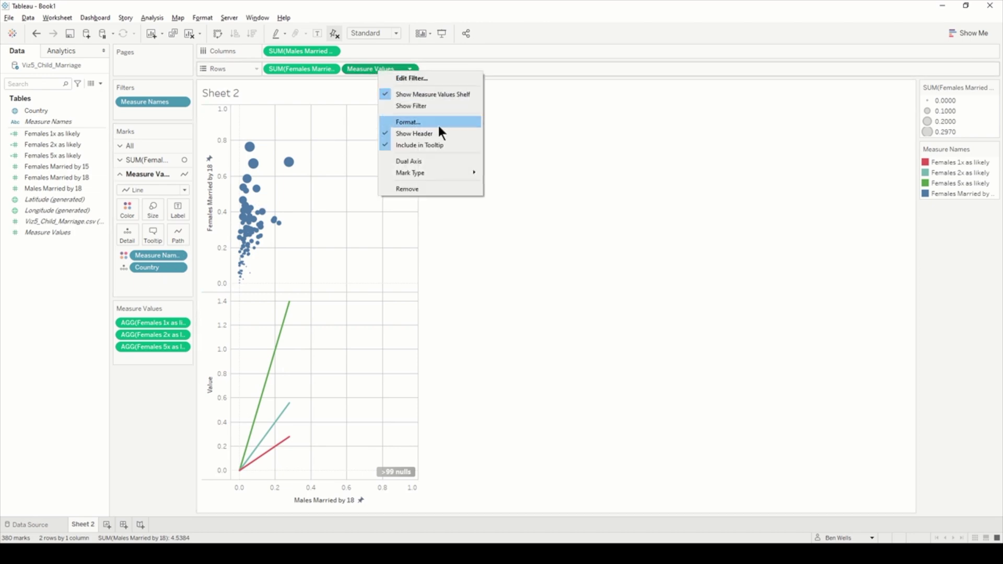
left_click(440, 161)
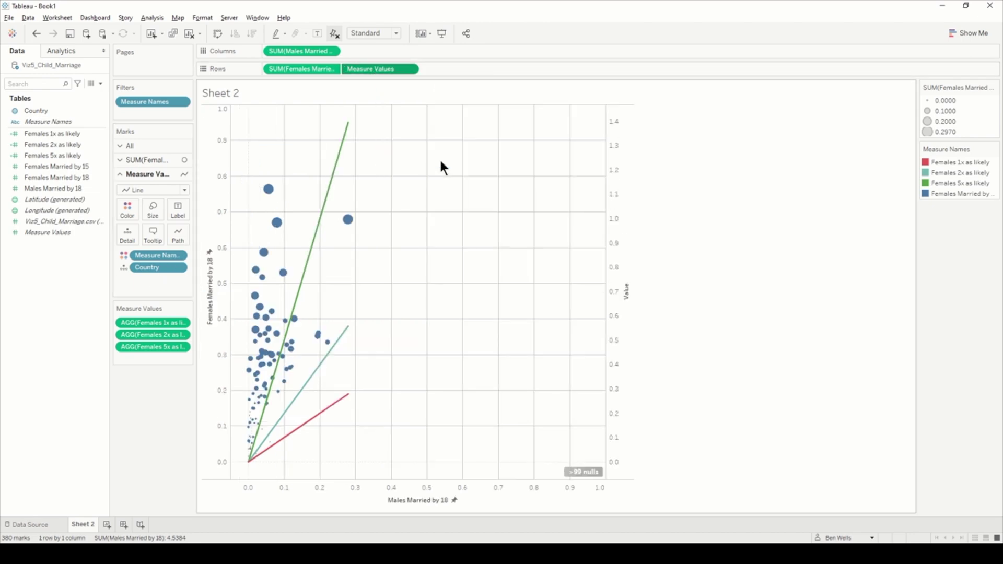
right_click(613, 214)
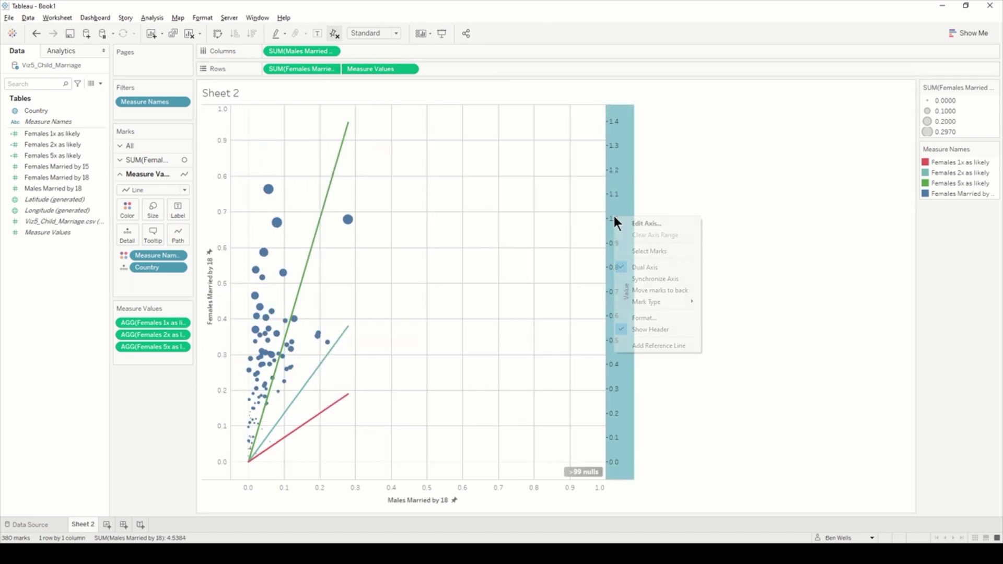
left_click(663, 277)
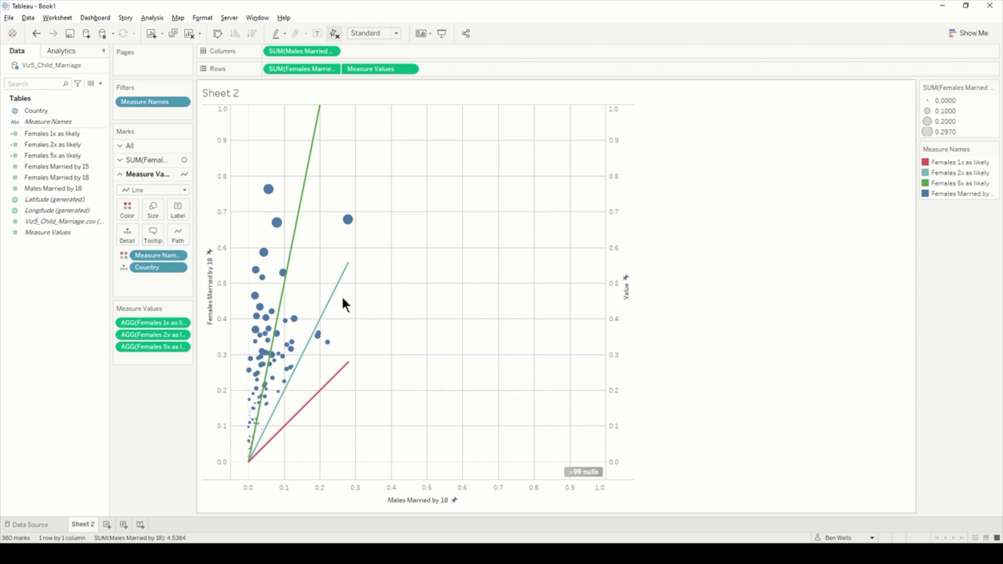
mouse_move(332, 302)
mouse_move(287, 430)
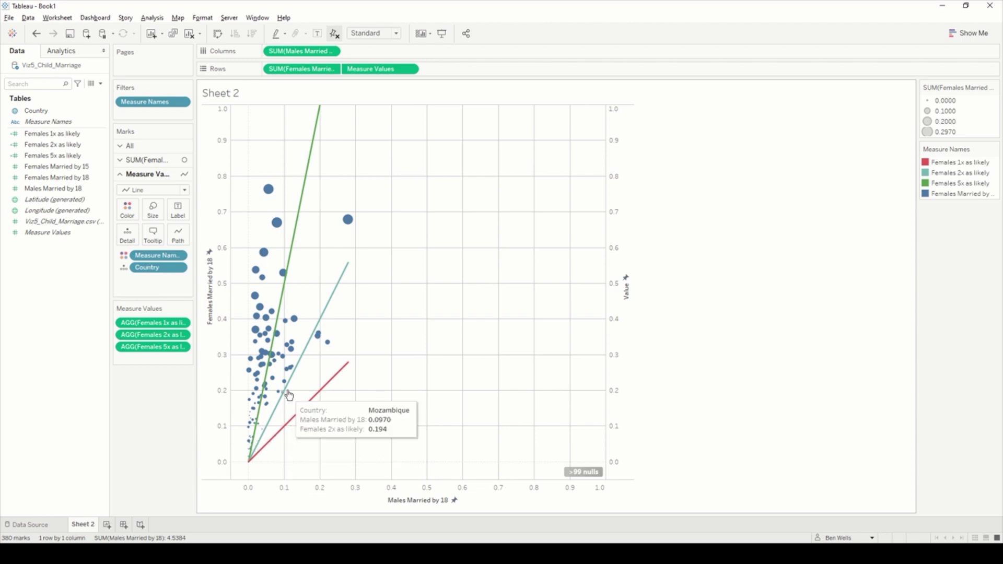
mouse_move(286, 393)
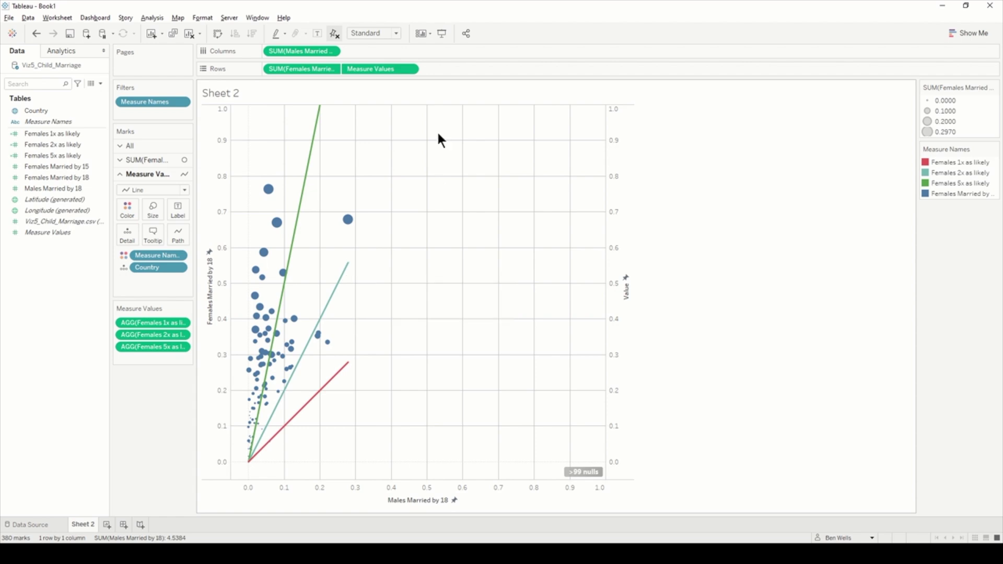
right_click(410, 202)
Step: Add trend lines to the 1x, 2x and 5x Measure Values lines
mouse_move(469, 293)
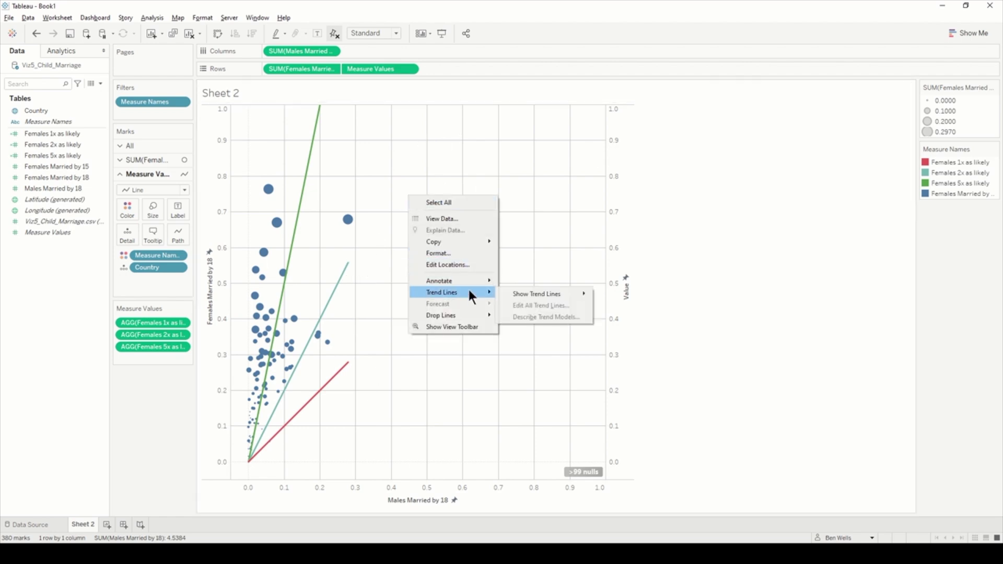
mouse_move(525, 293)
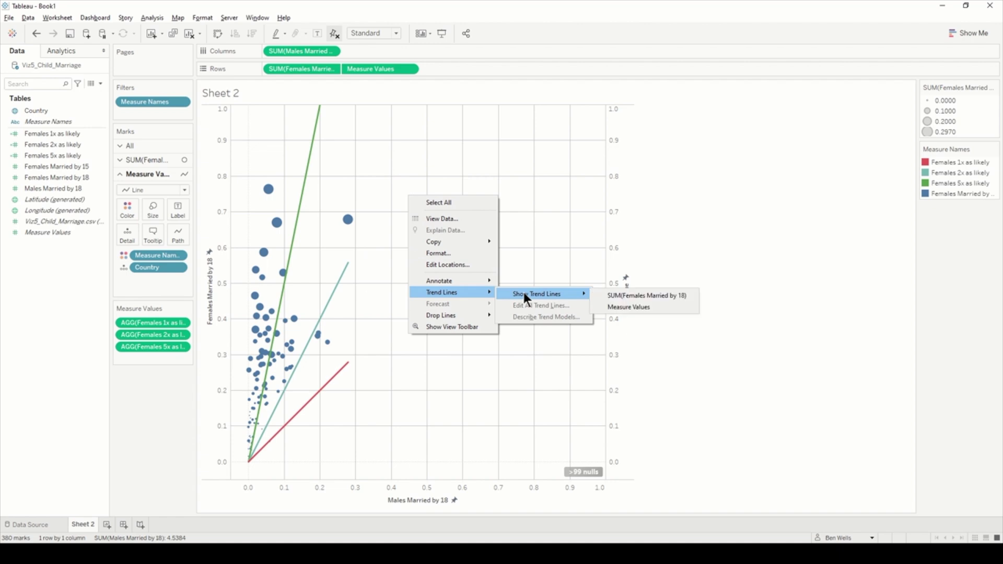
left_click(628, 307)
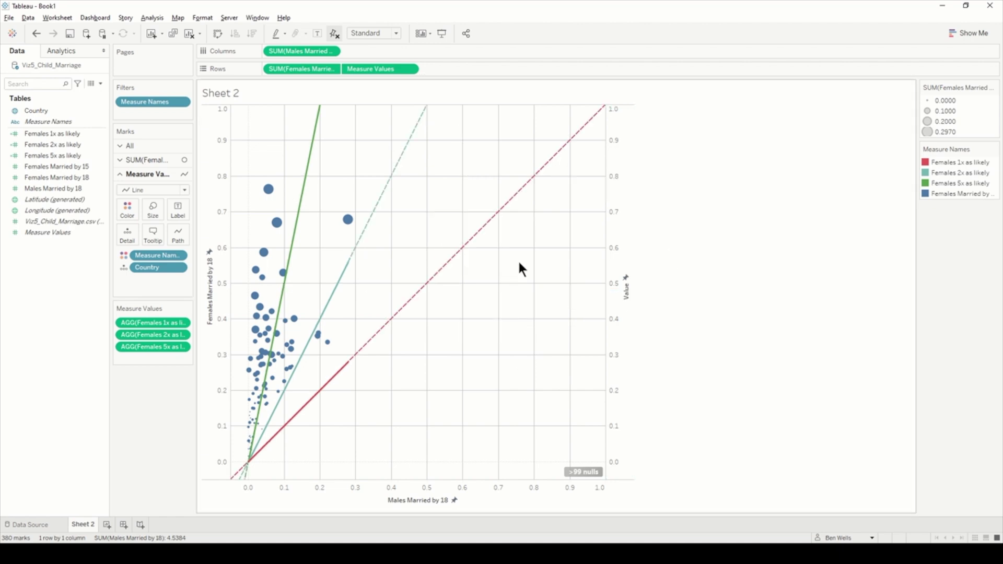
Step: Drag the Measure Values Size slider left to thin the lines
left_click(153, 209)
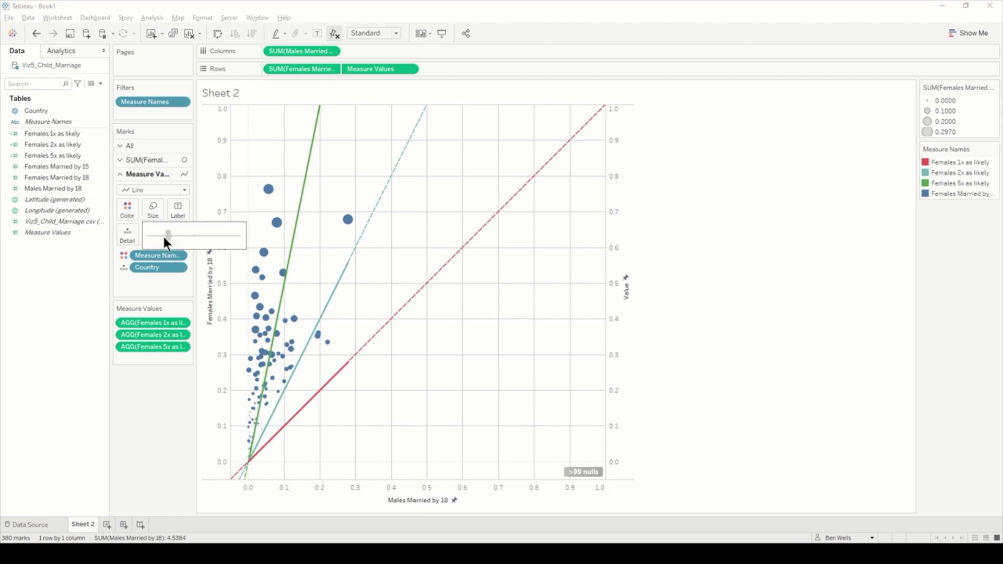
left_click_drag(163, 237, 136, 235)
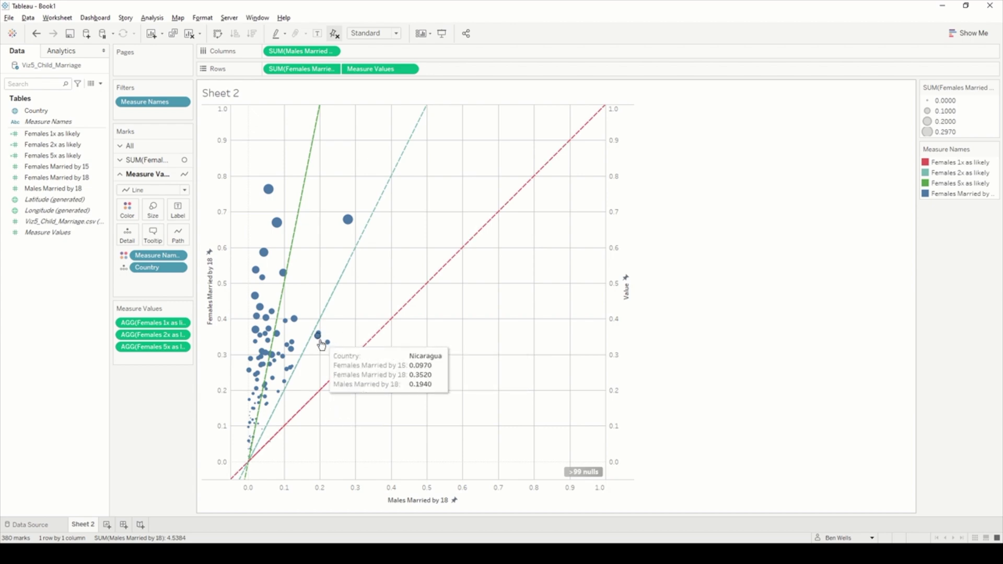
mouse_move(255, 294)
mouse_move(262, 325)
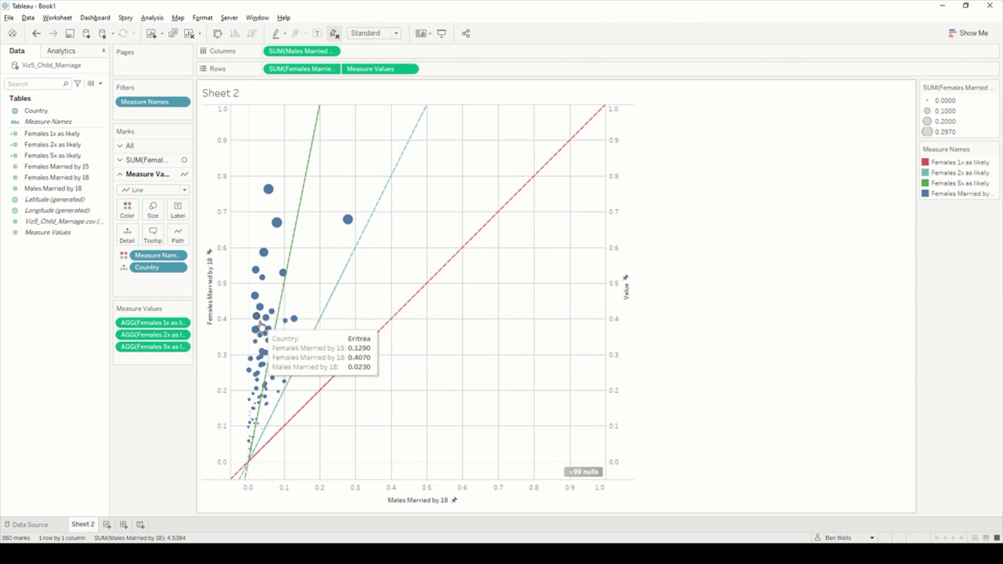
left_click(100, 84)
Step: Create a calculated field 'Bubble legend' holding the IF/ELSEIF likelihood formula copied from Notepad
left_click(99, 96)
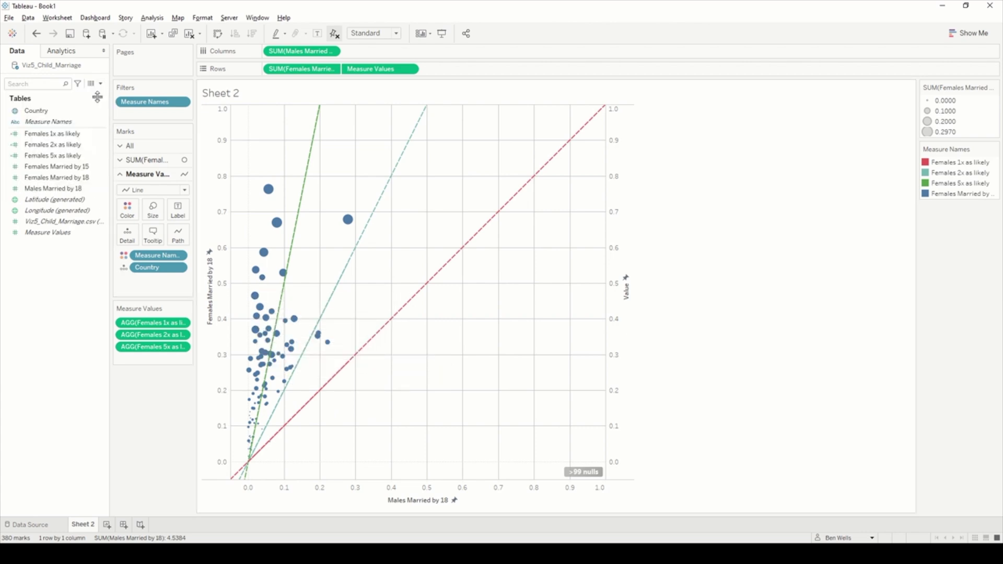
type("Bubb")
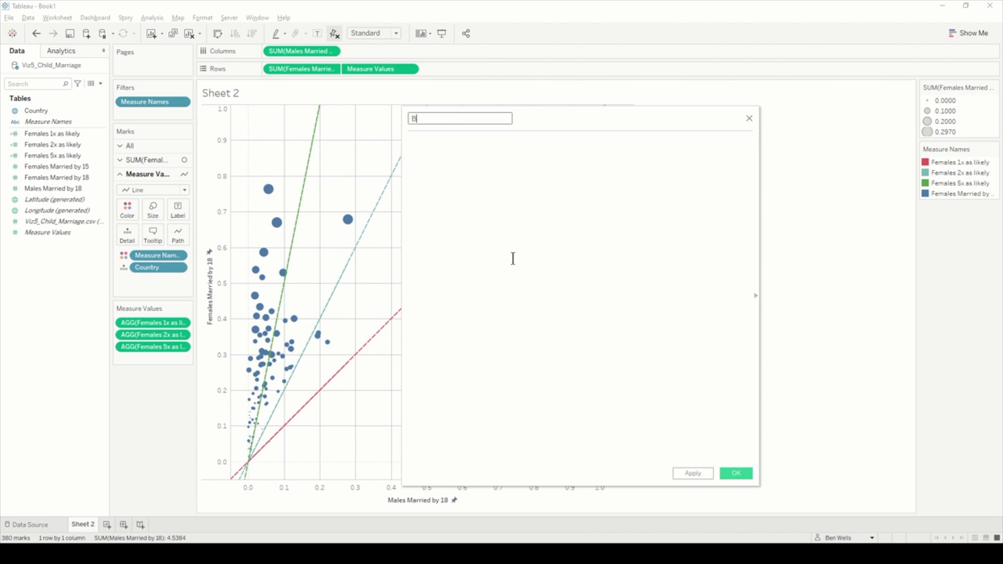
type("le legend")
key("alt+Tab")
key("alt+Tab")
key("alt+Tab")
key("alt+Tab")
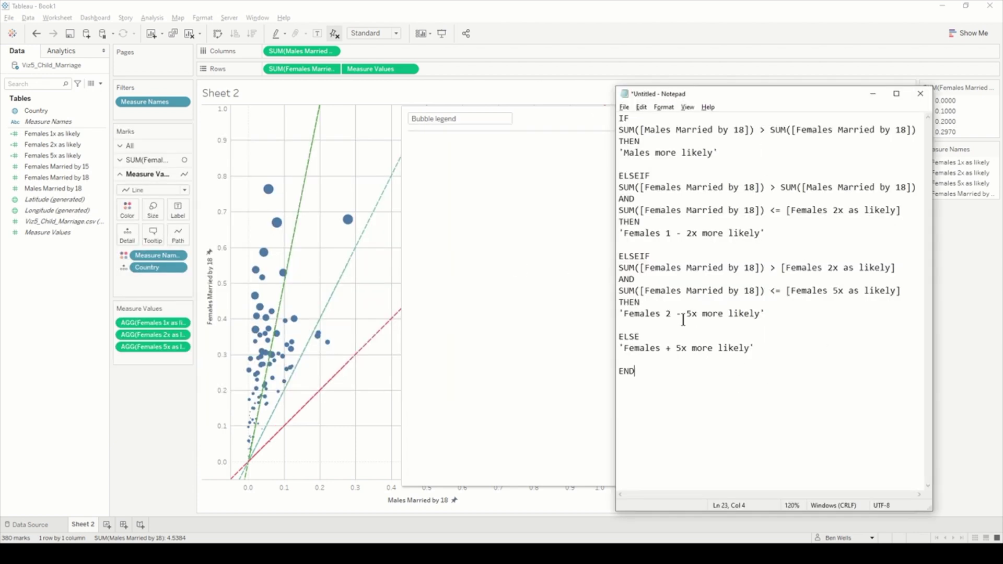
key("ctrl+a")
key("ctrl+c")
key("alt+Tab")
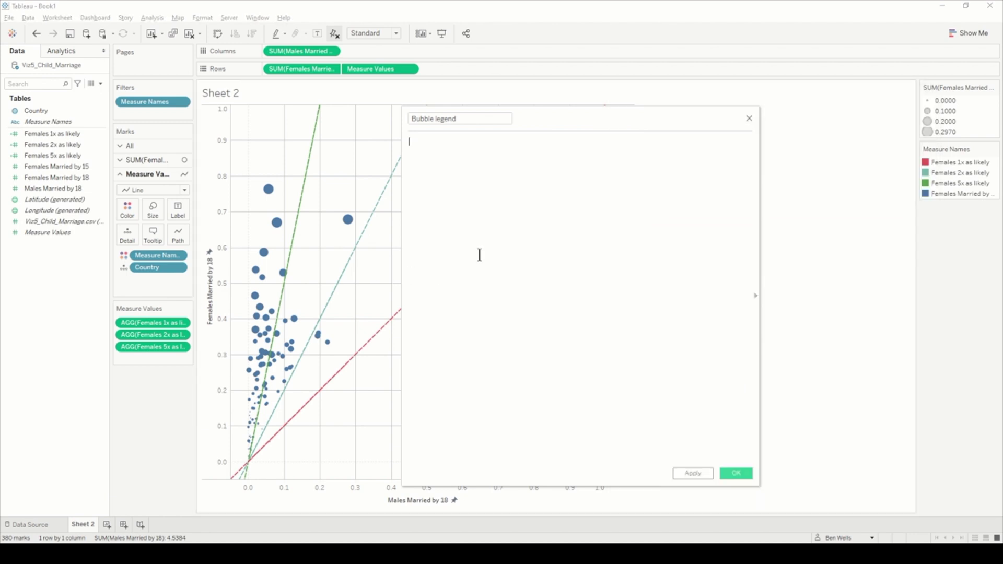
key("ctrl+v")
left_click(568, 302)
scroll(568, 302, "up", 2)
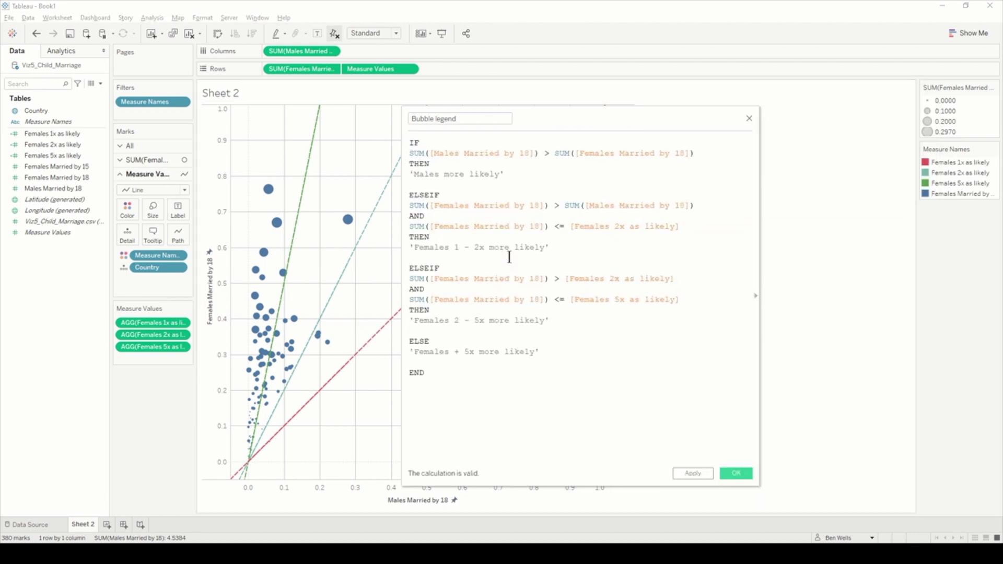
left_click_drag(562, 123, 710, 89)
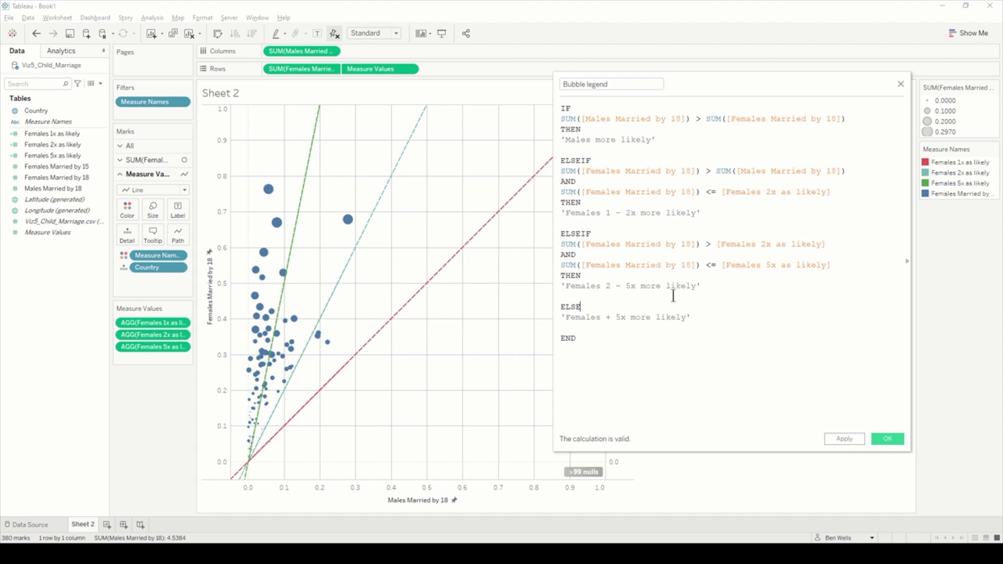
mouse_move(356, 224)
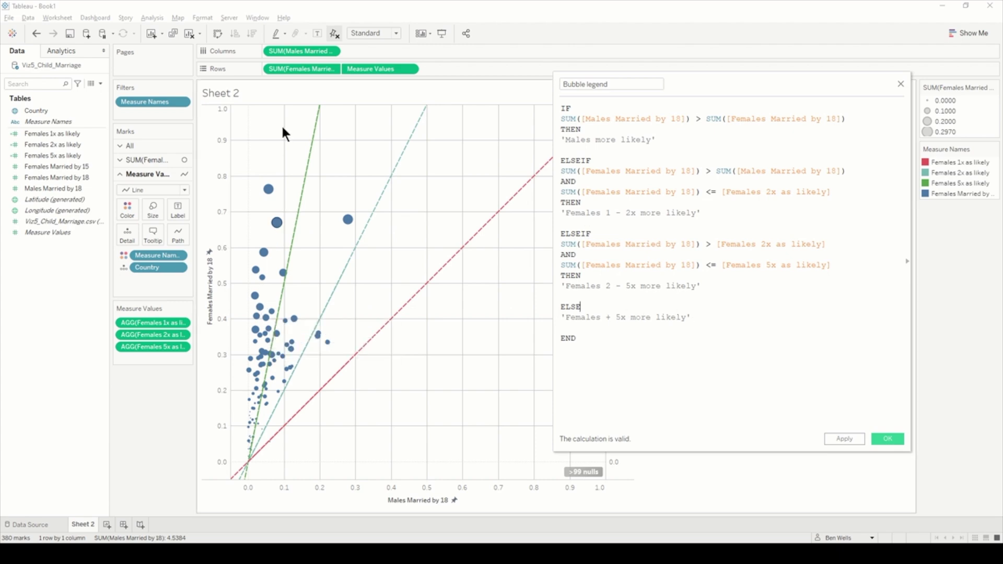
Step: Save Bubble legend and put it on Color for the SUM(Females…) bubble marks
left_click(886, 438)
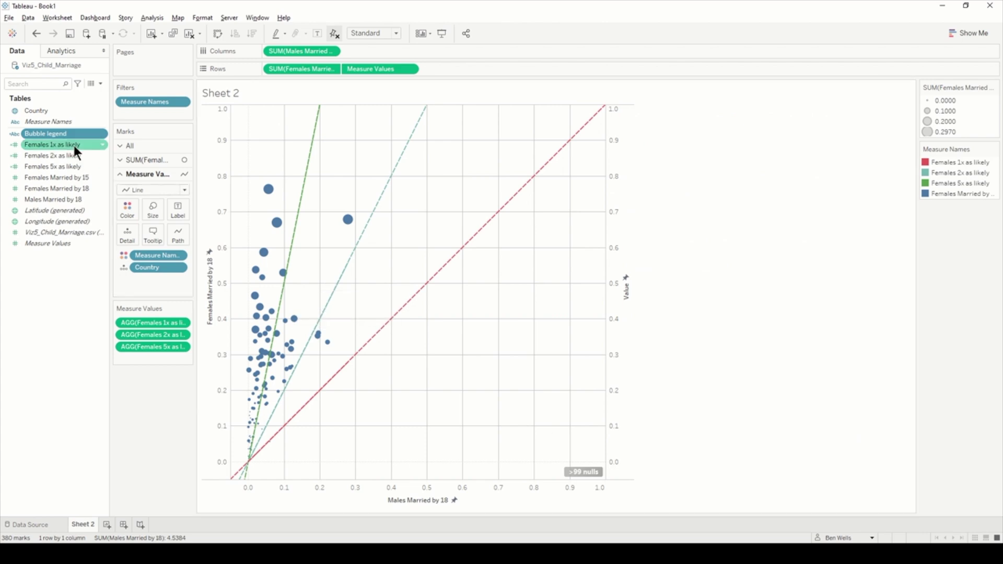
left_click(156, 159)
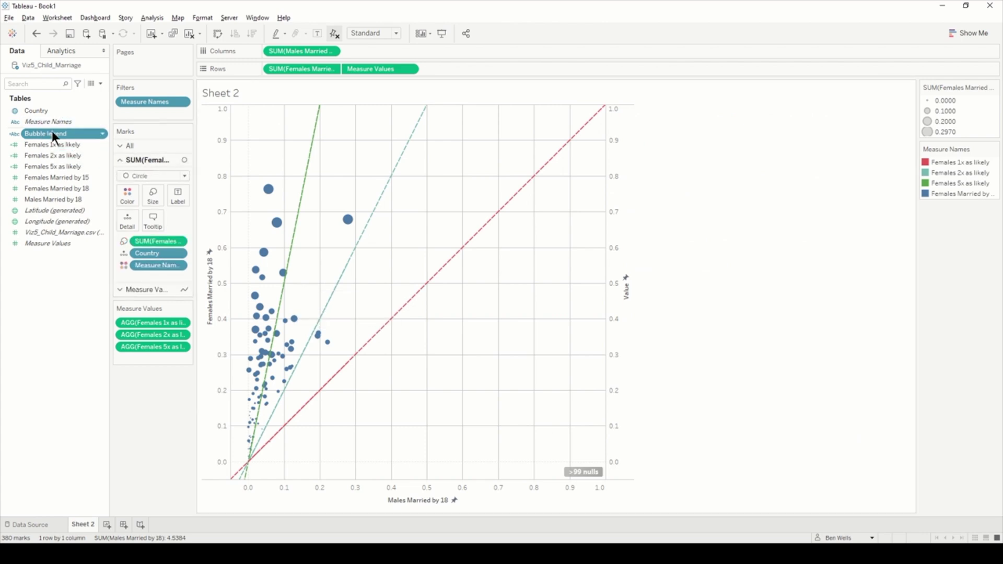
left_click_drag(52, 133, 125, 198)
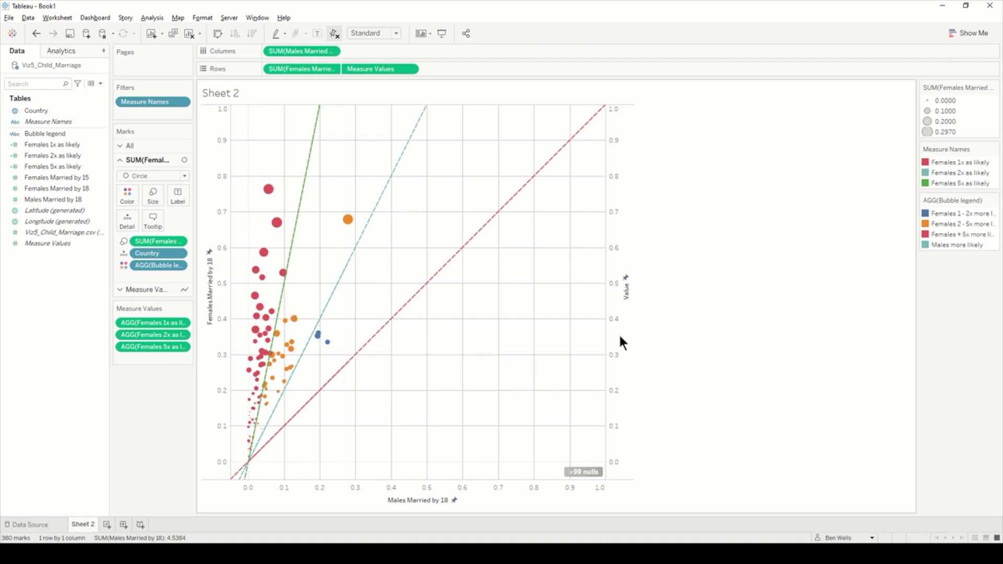
left_click(994, 200)
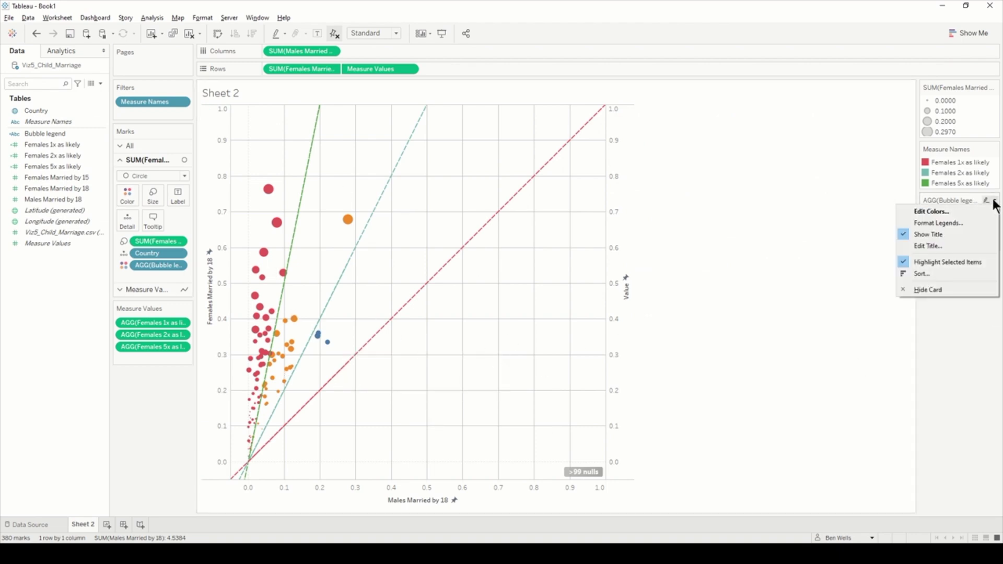
Step: In Edit Colors, make 1 - 2x red, 2 - 5x teal, Males more likely brown, then apply
left_click(992, 212)
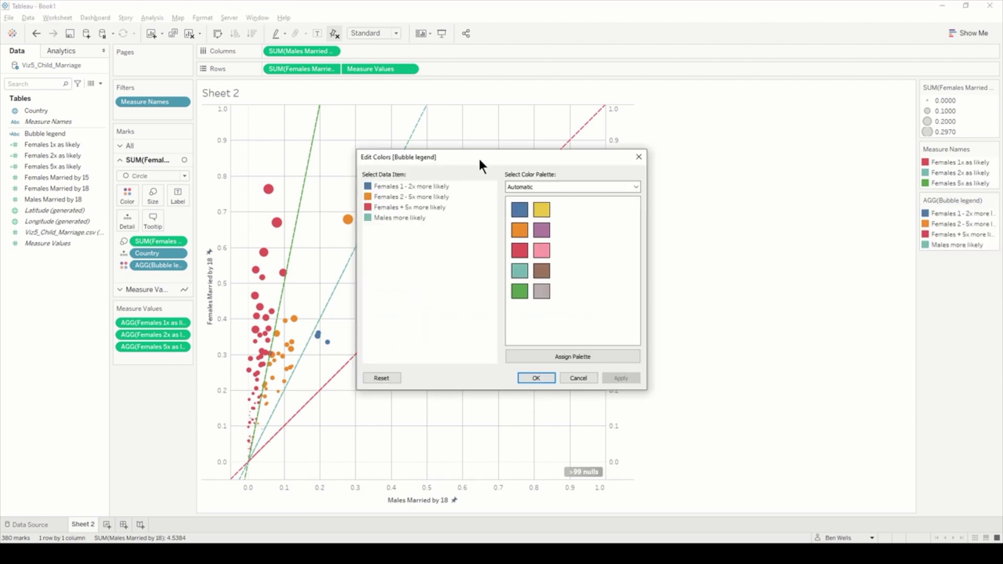
left_click_drag(479, 160, 793, 185)
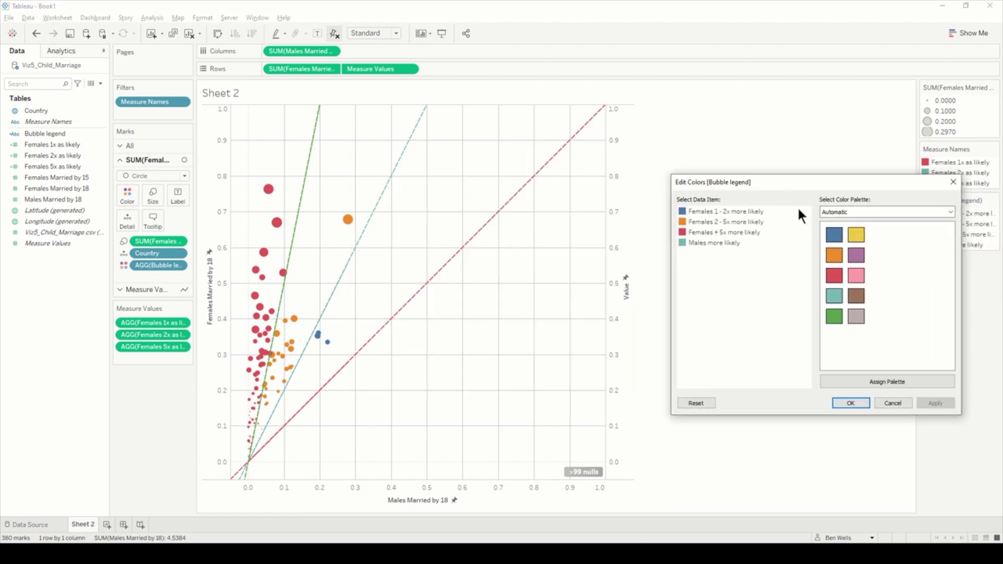
left_click(727, 211)
left_click(836, 277)
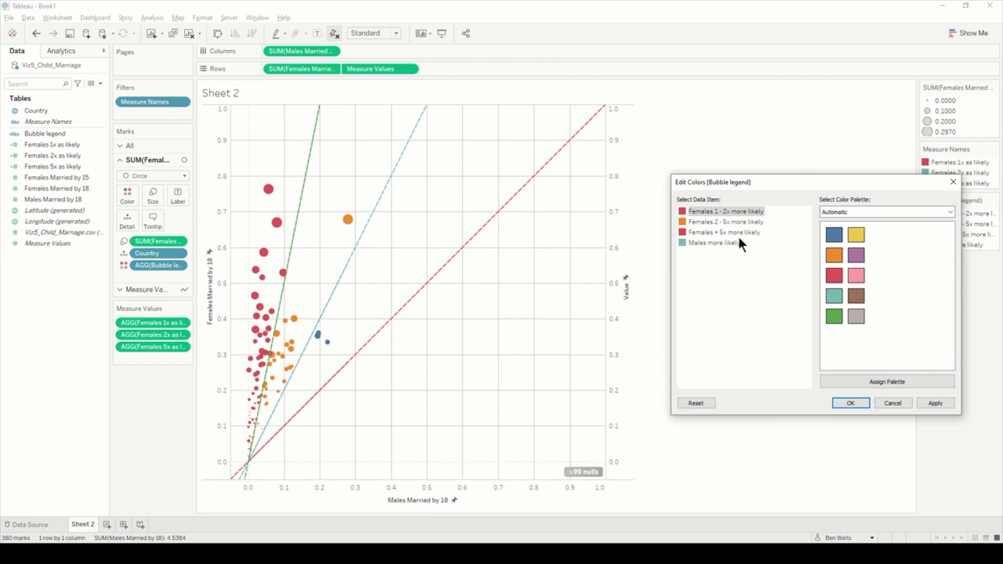
left_click(737, 222)
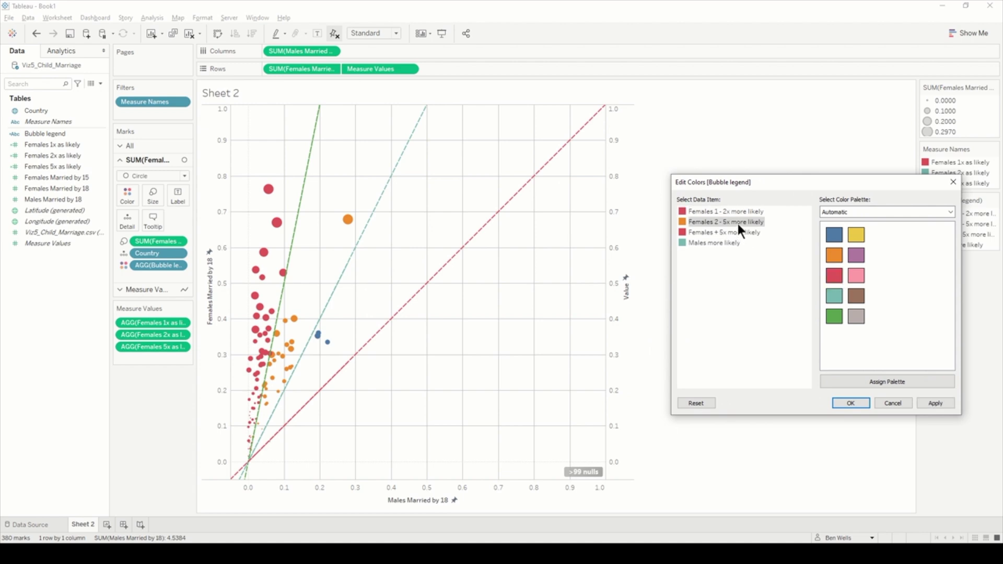
left_click(834, 296)
left_click(741, 232)
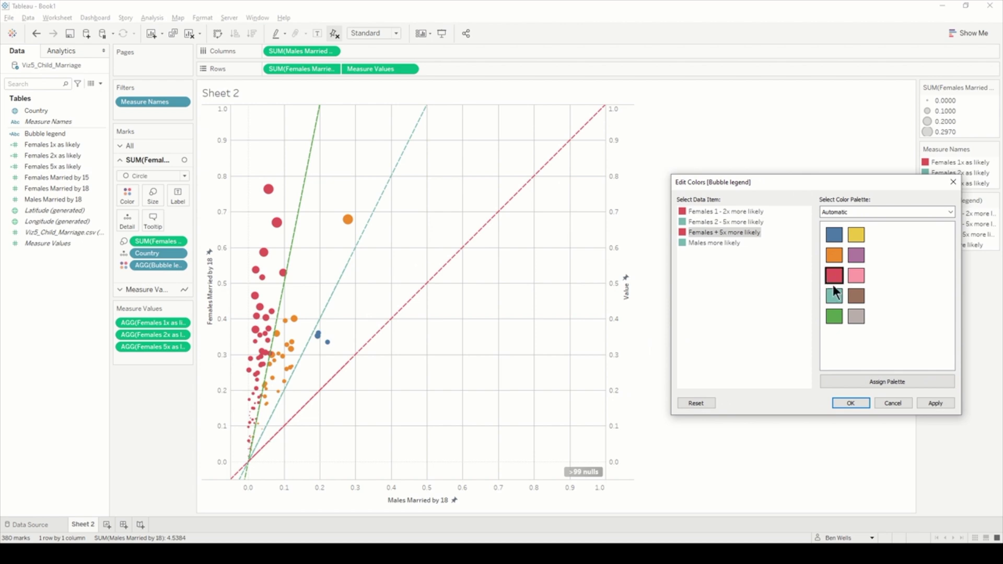
left_click(706, 243)
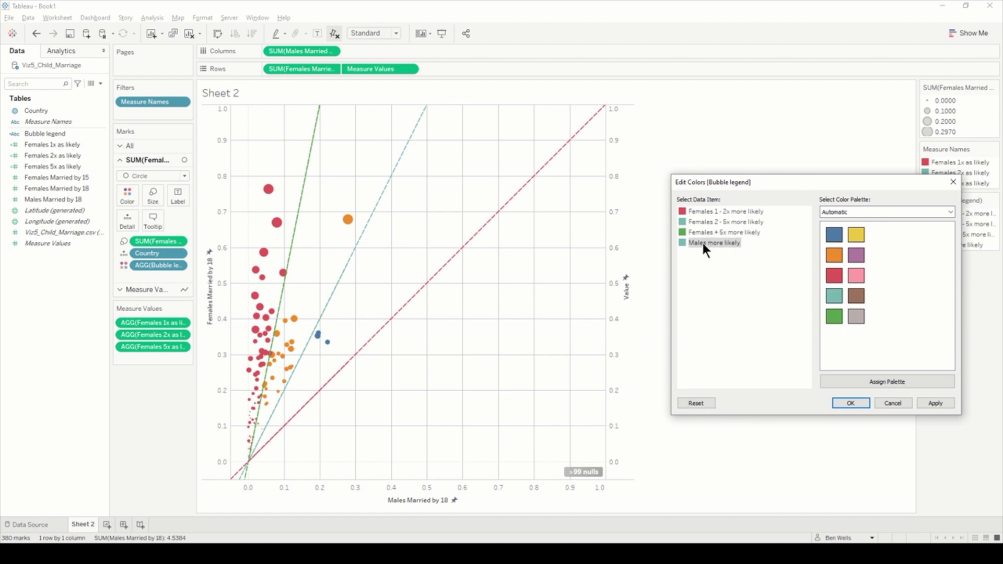
left_click(850, 293)
left_click(936, 403)
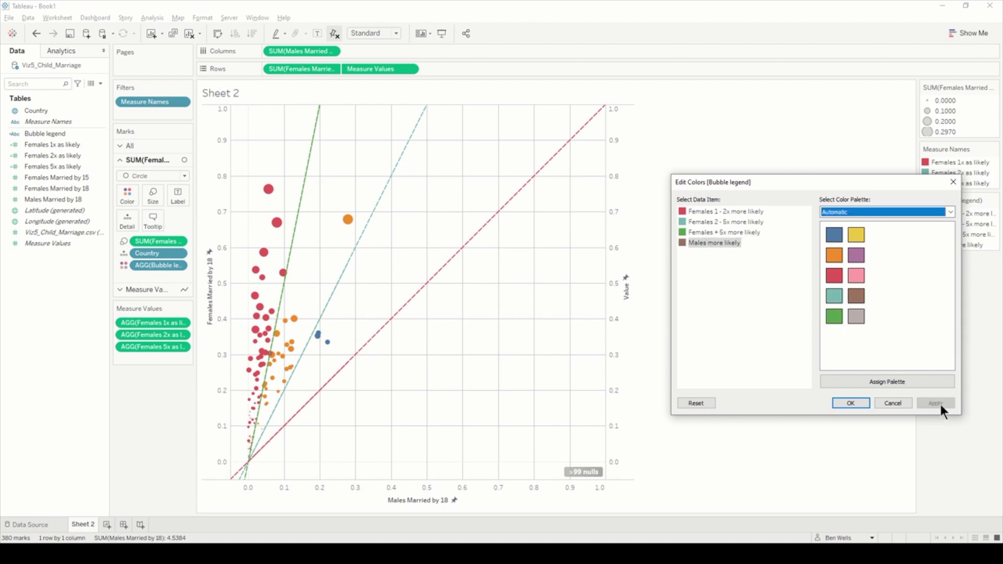
left_click(862, 404)
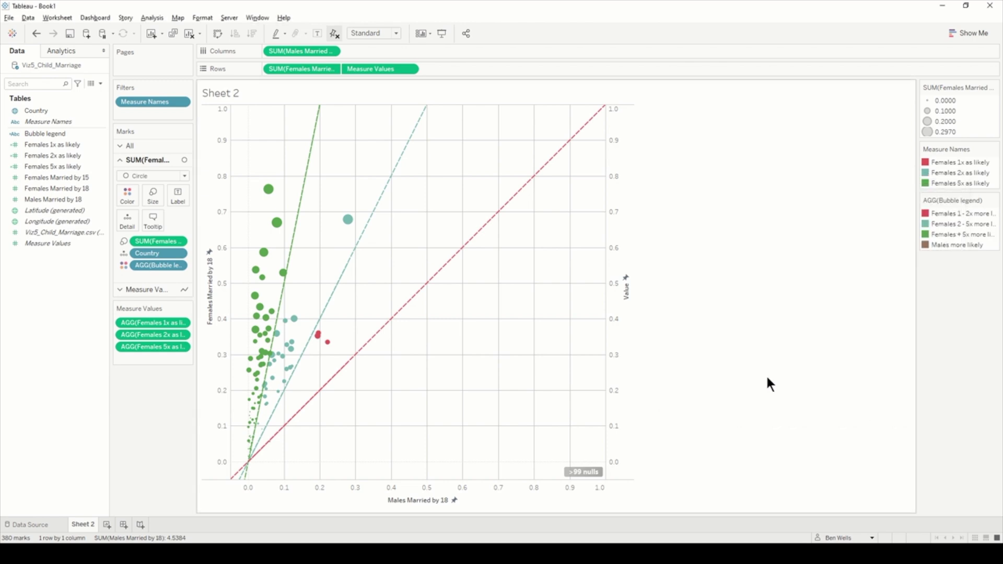